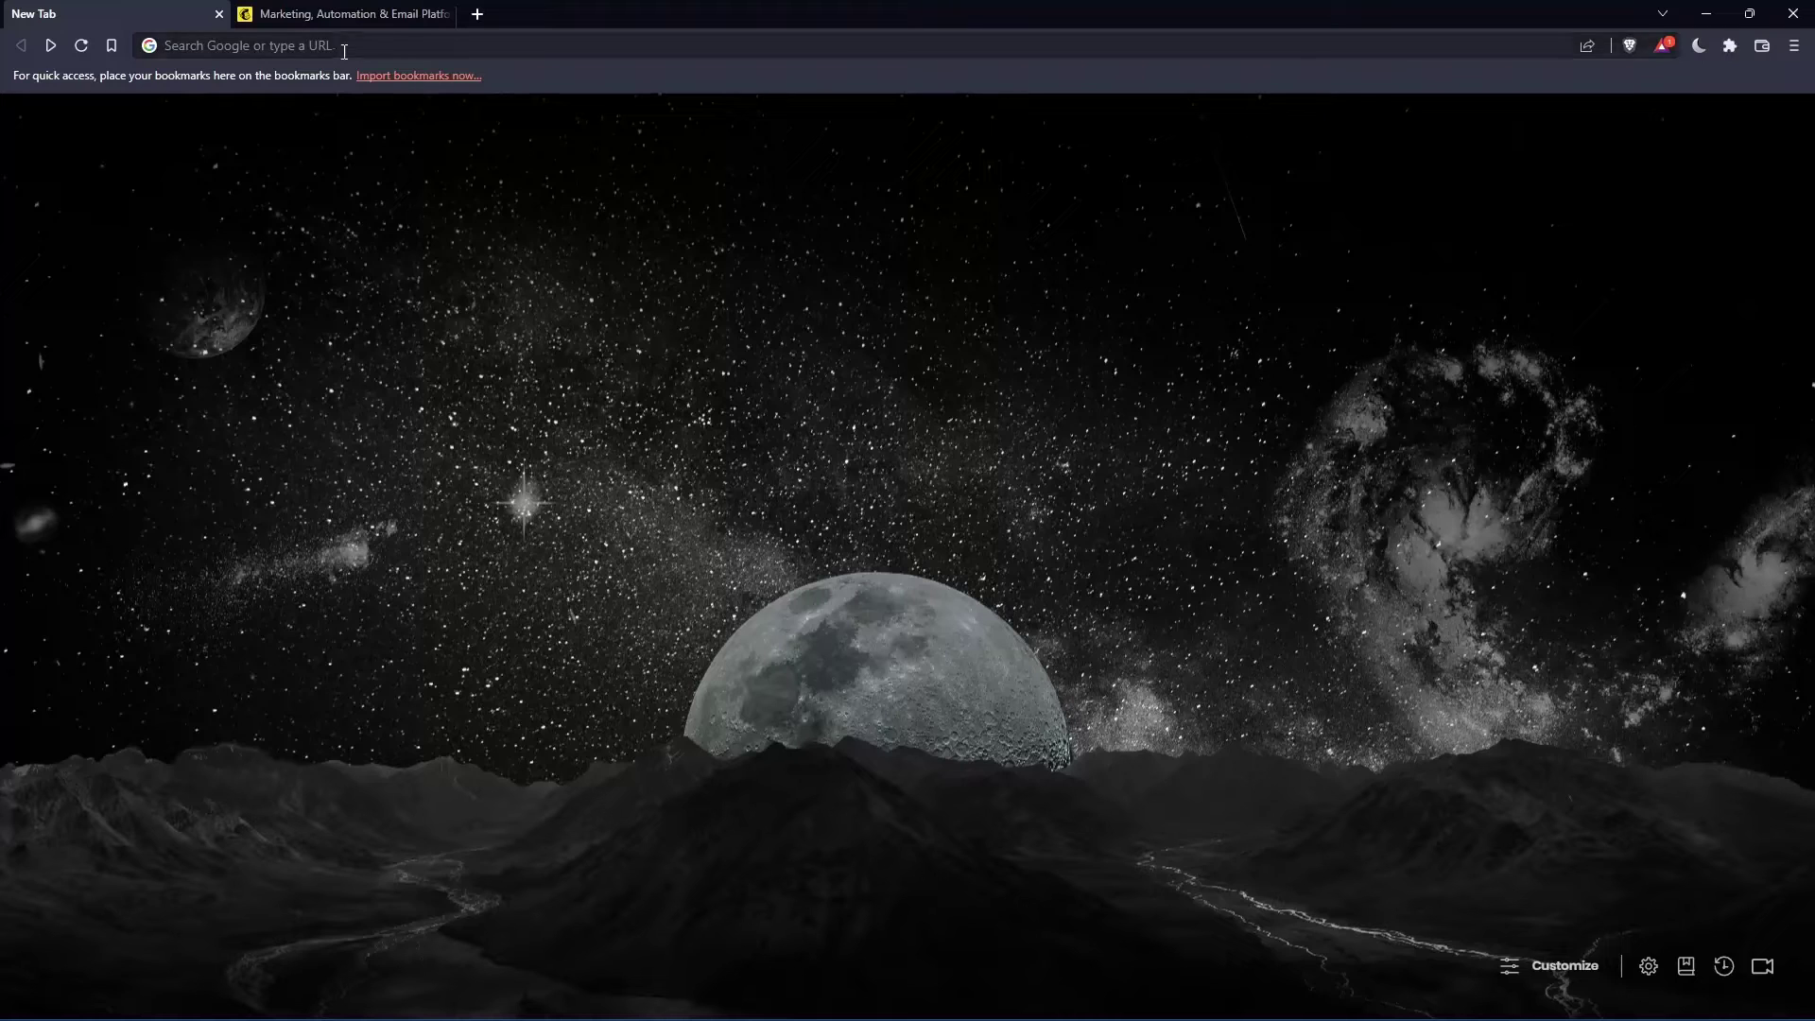
# Go to mailchimp.com in Brave, switching to the already-open Mailchimp tab
pyautogui.click(382, 52)
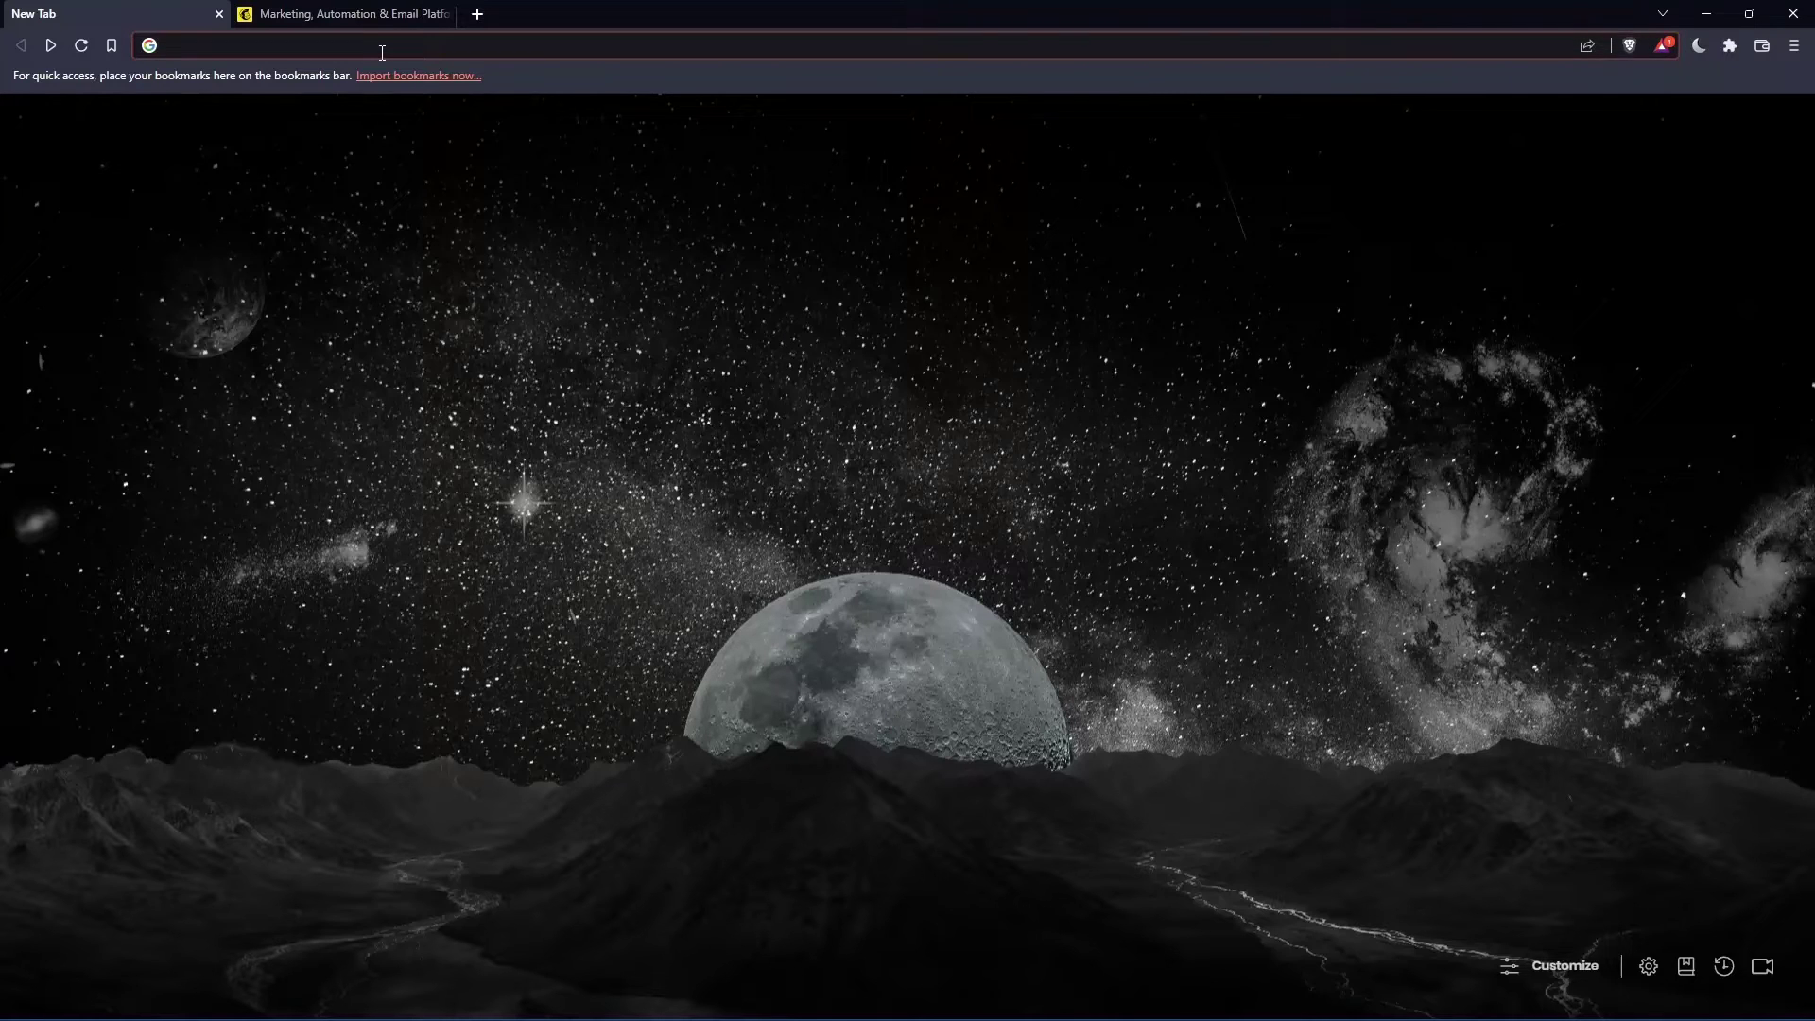
pyautogui.write('mailchimp')
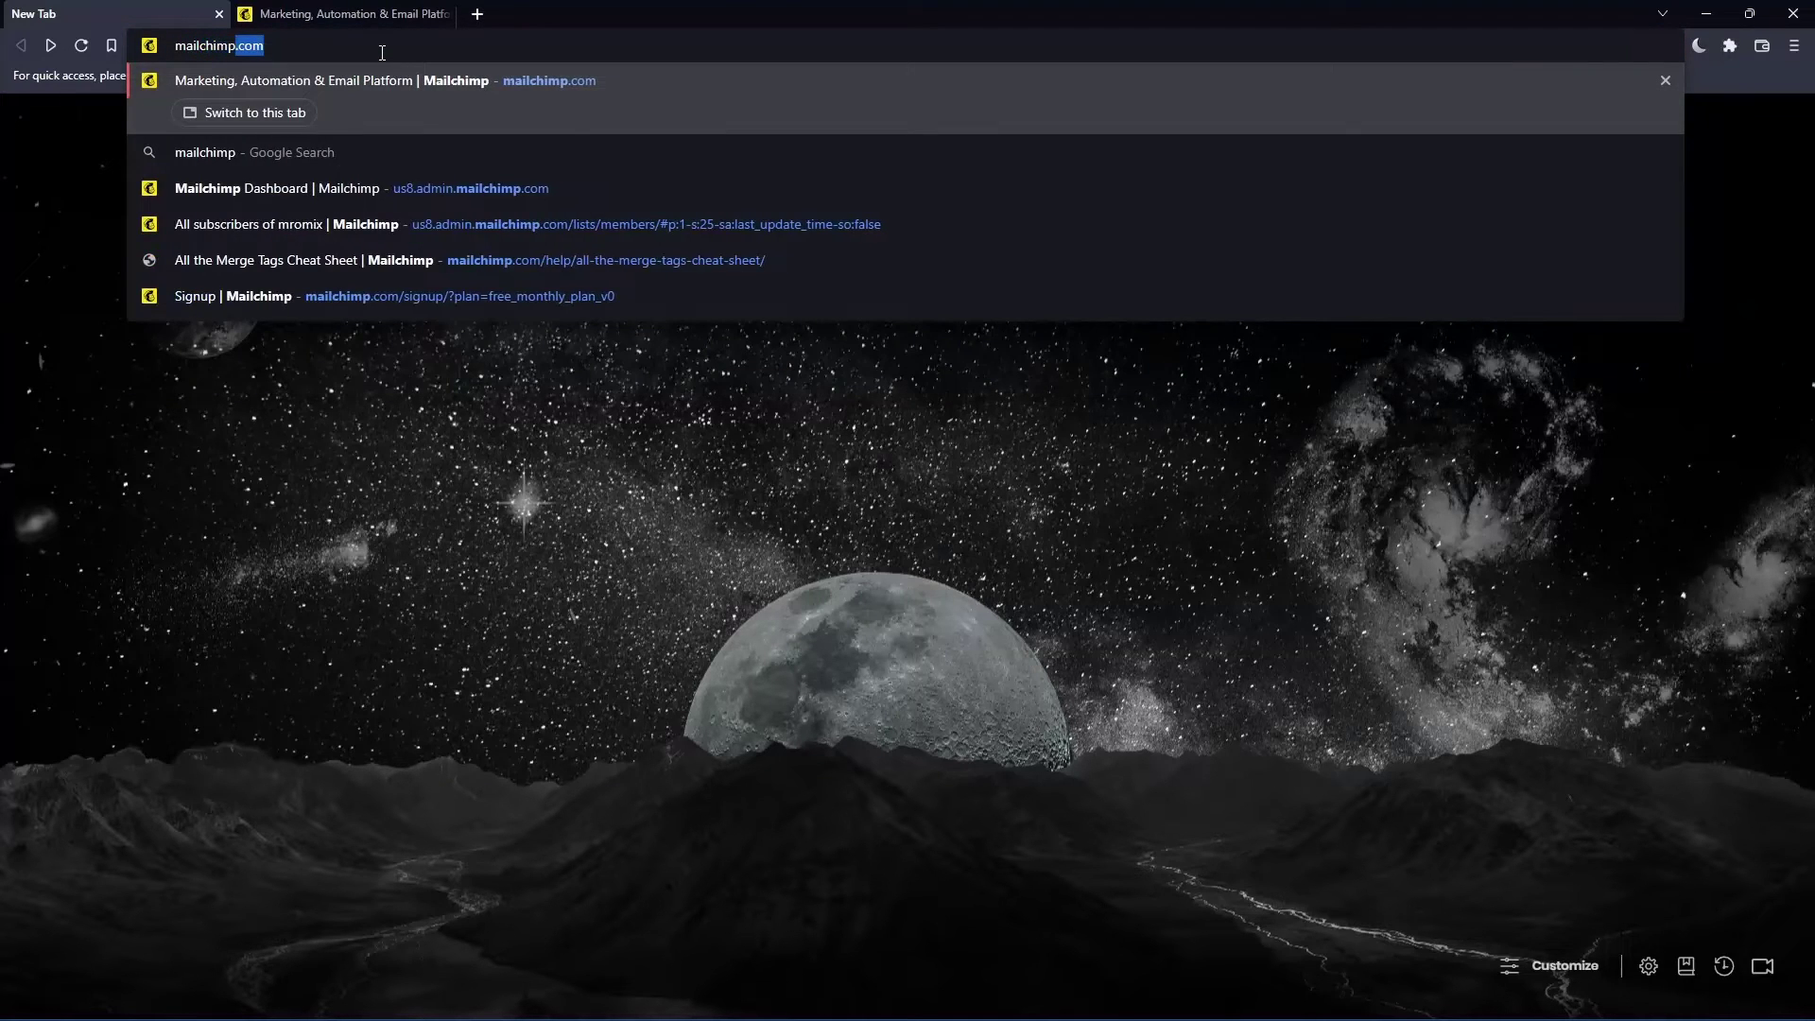
pyautogui.write('.com')
pyautogui.hotkey('ctrl', 'a')
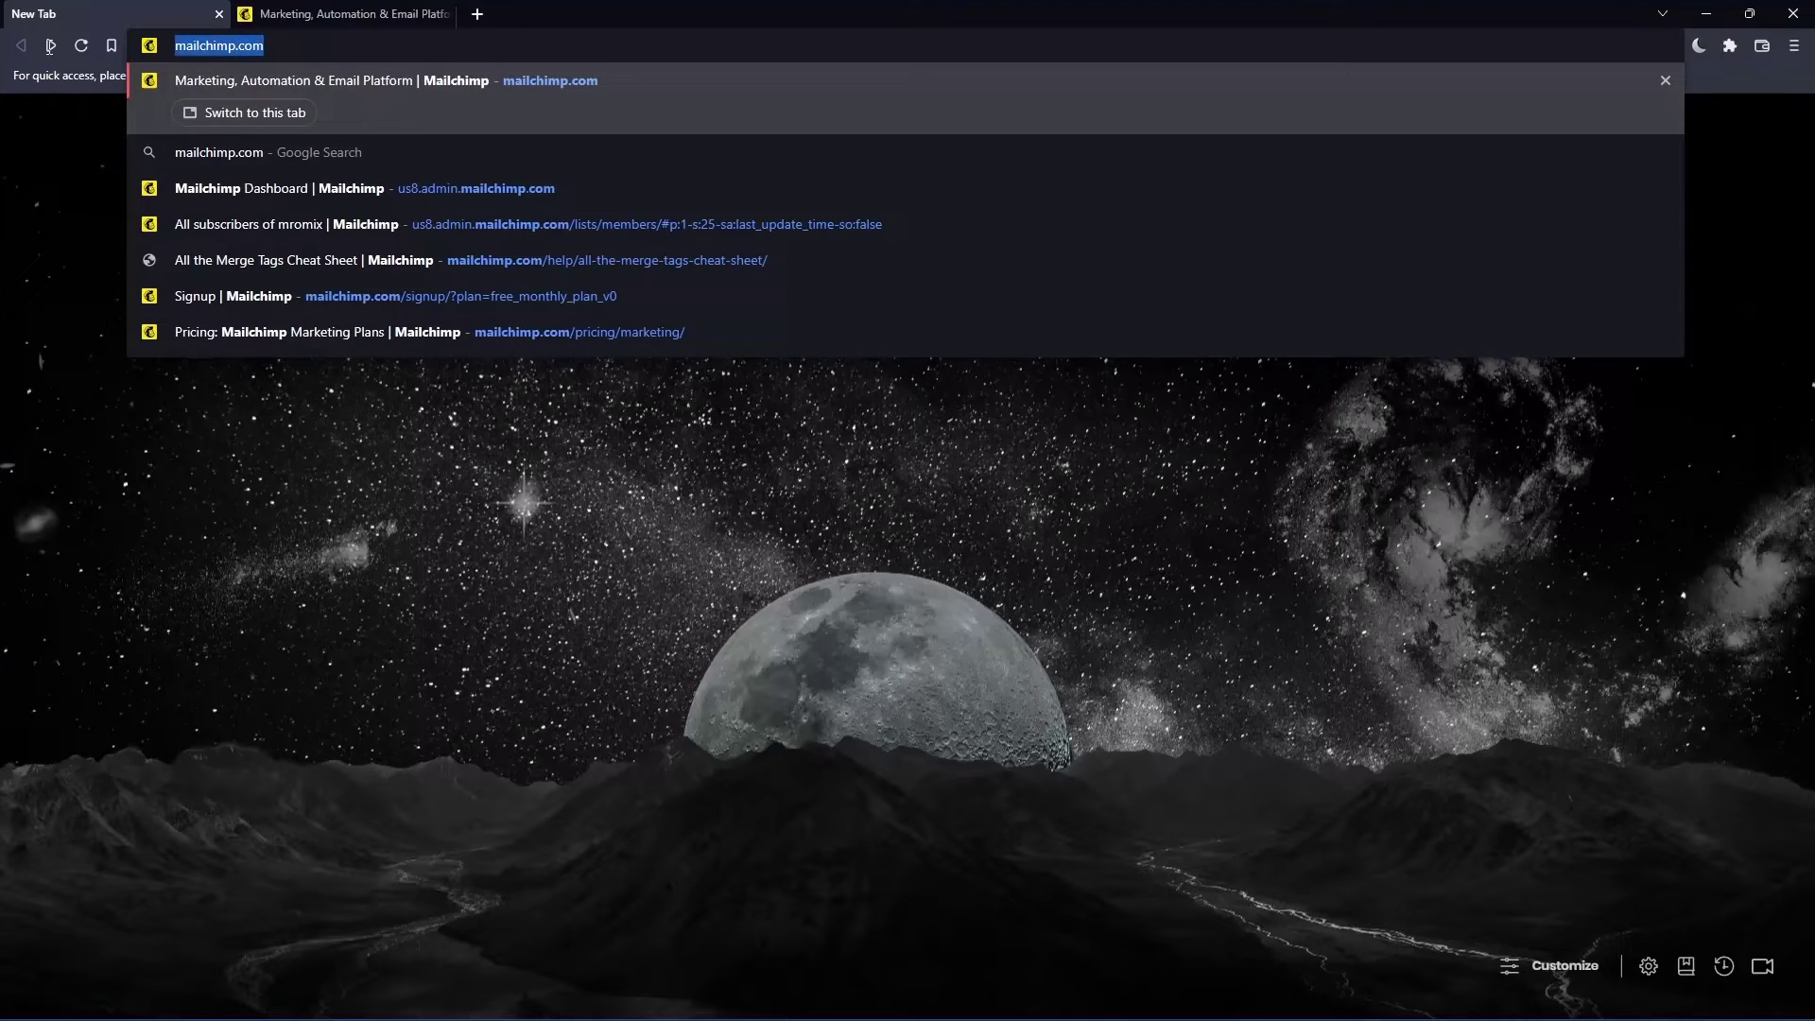
pyautogui.press('Return')
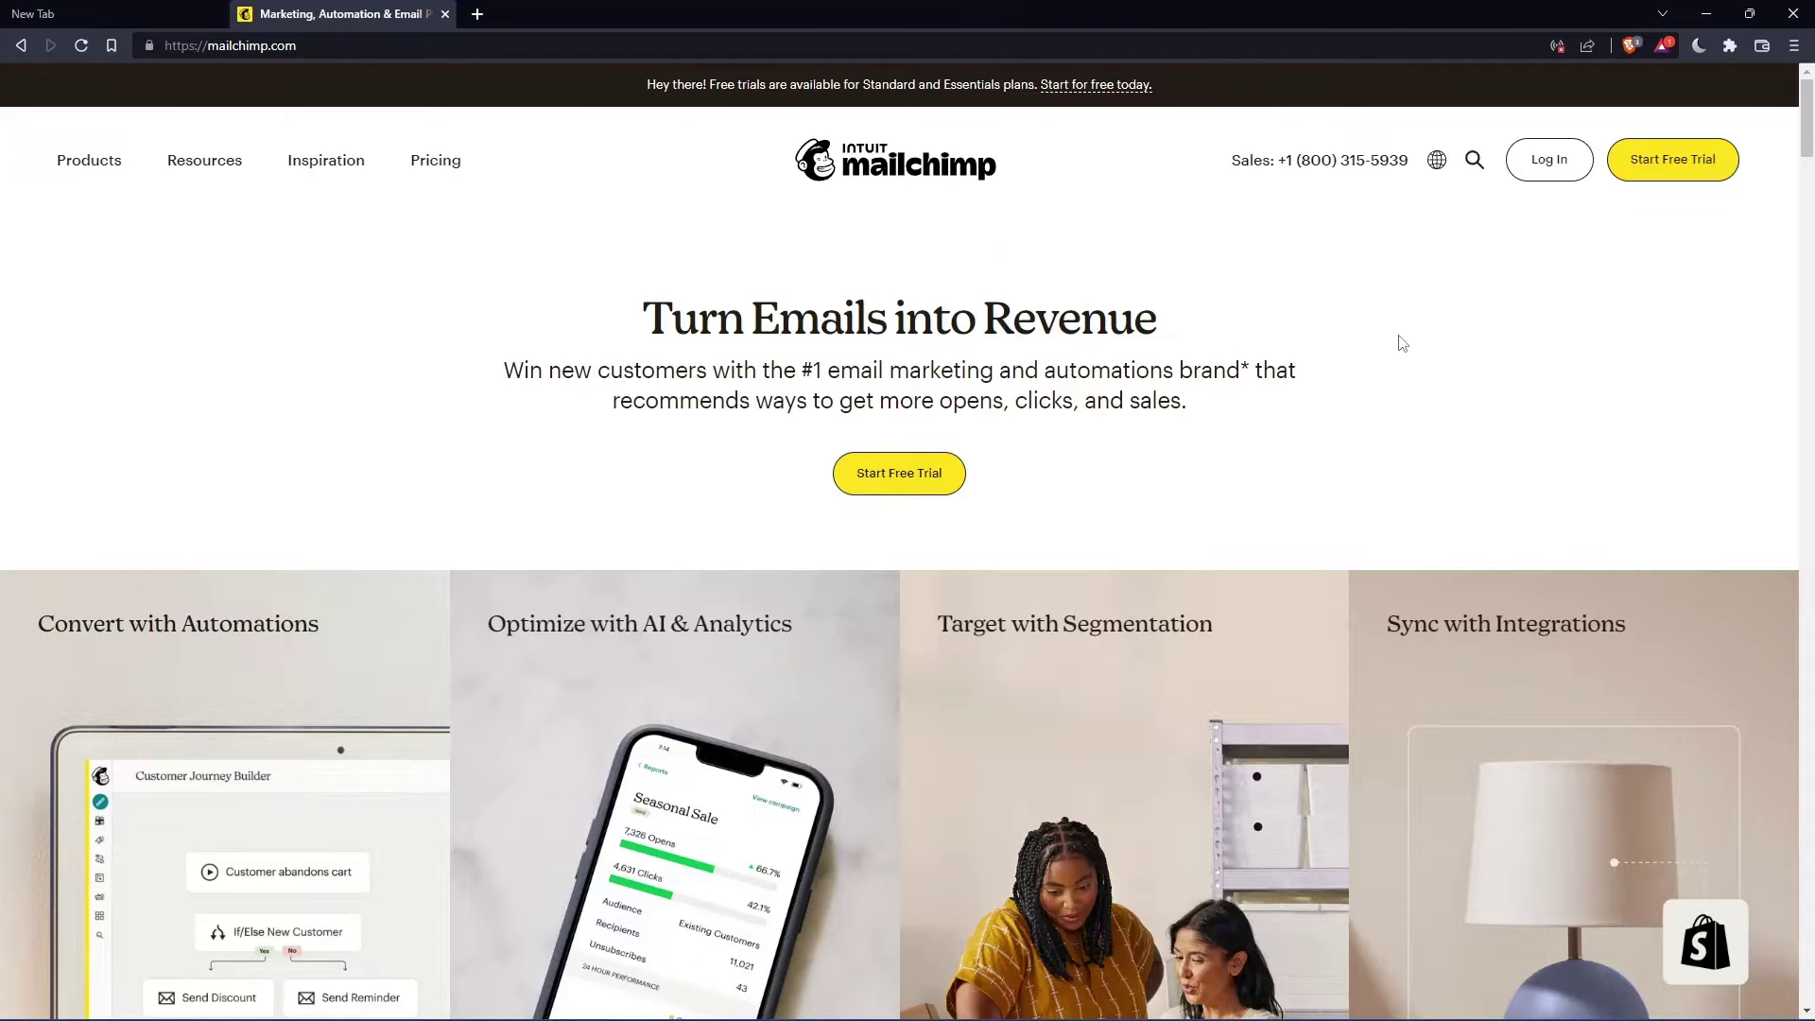
# Visit the login page, return to the homepage, and open the full pricing comparison from its pricing table
pyautogui.click(1551, 163)
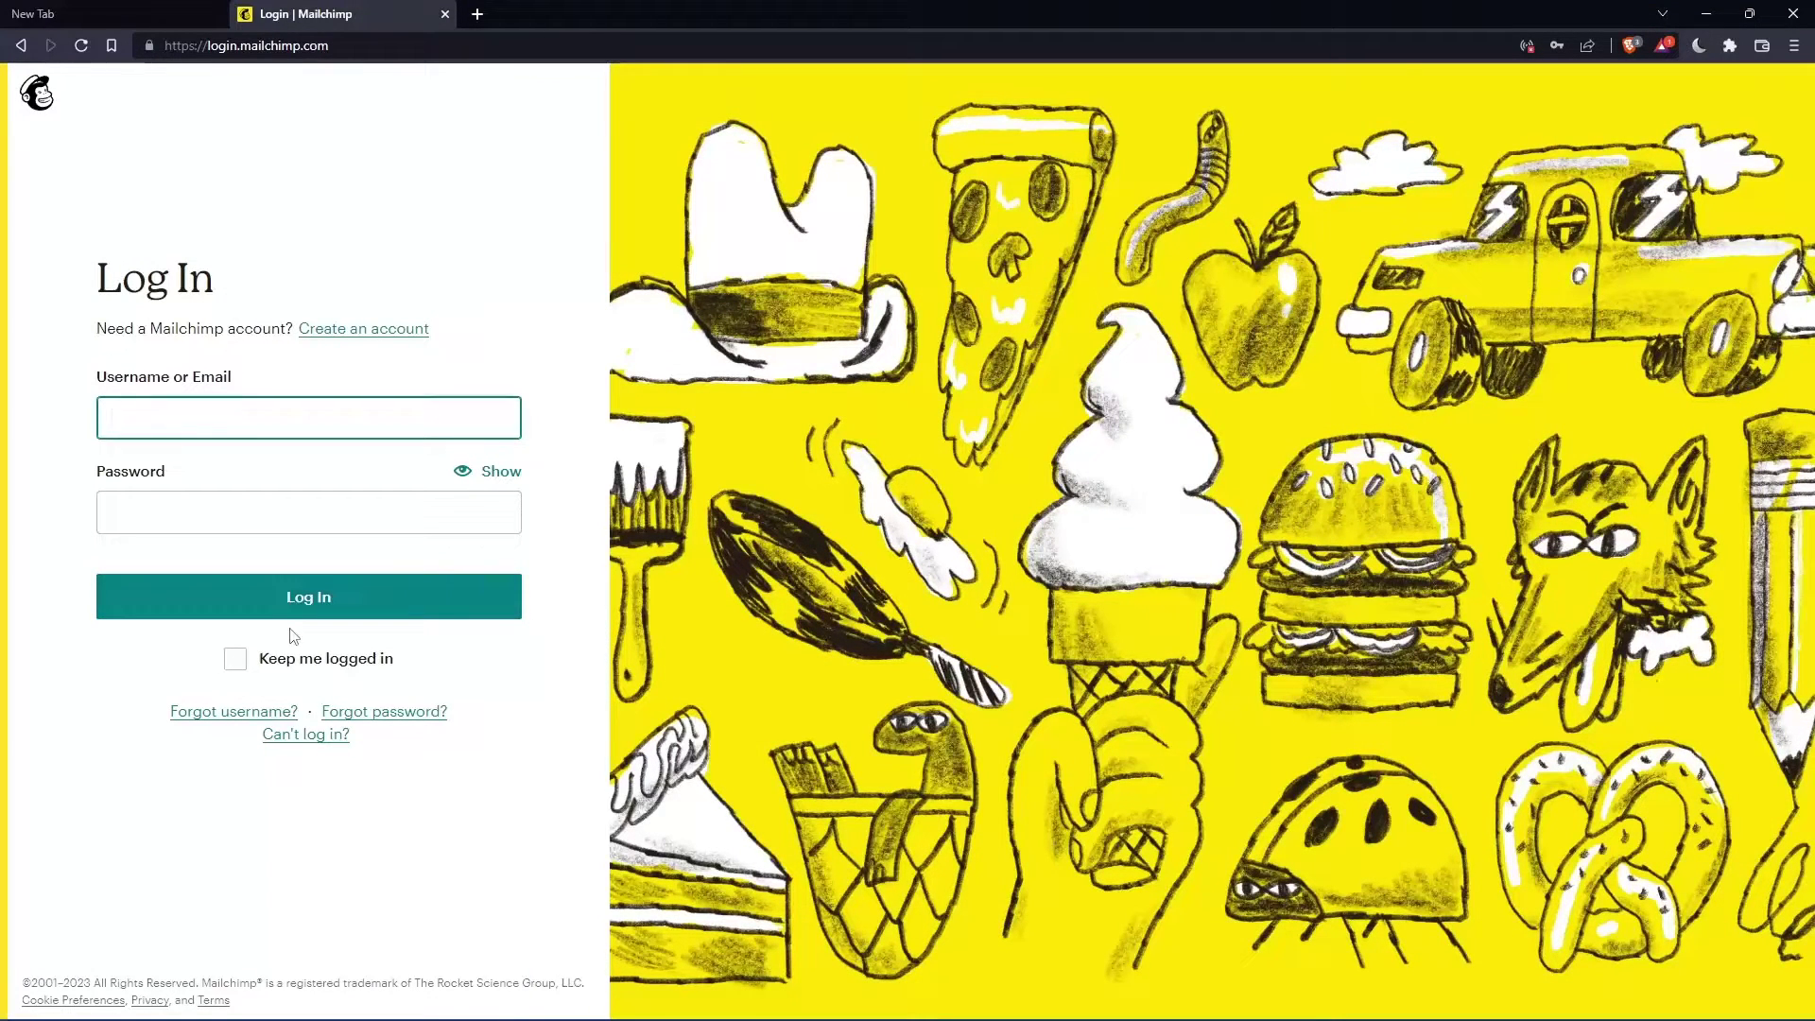
pyautogui.hotkey('alt', 'Left')
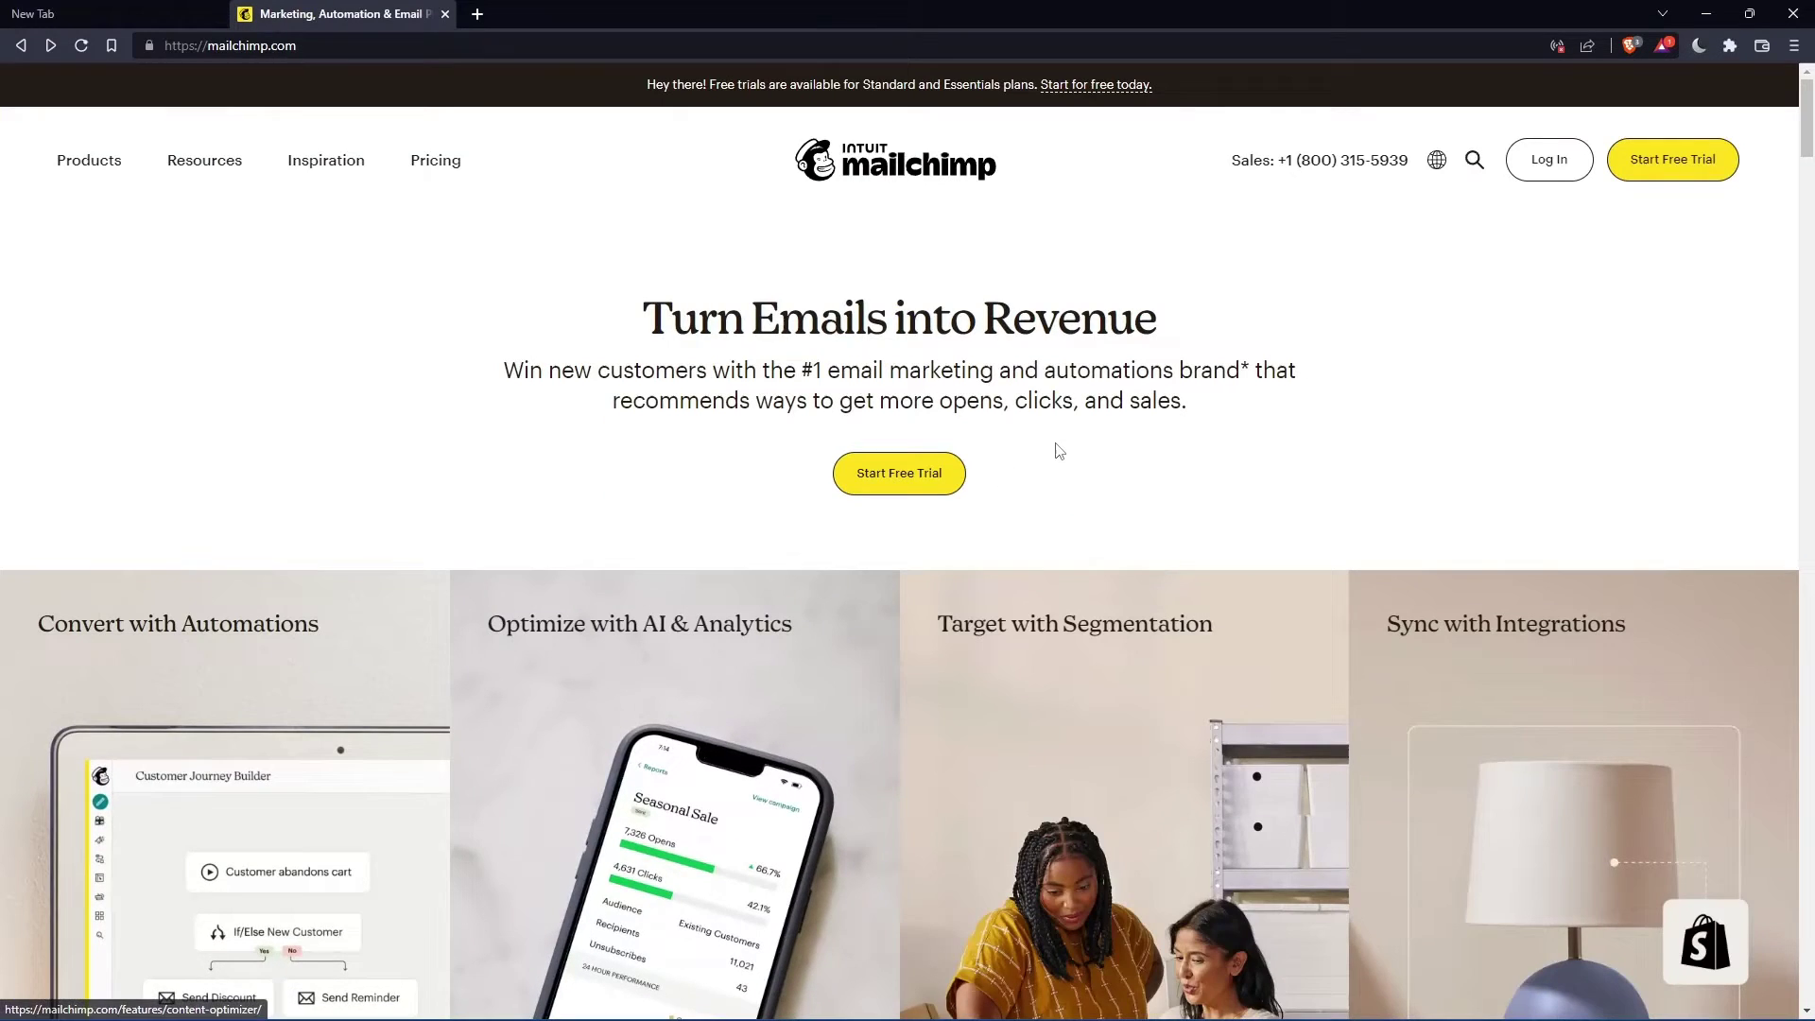
pyautogui.scroll(-5, 1055, 444)
pyautogui.scroll(-5, 1055, 443)
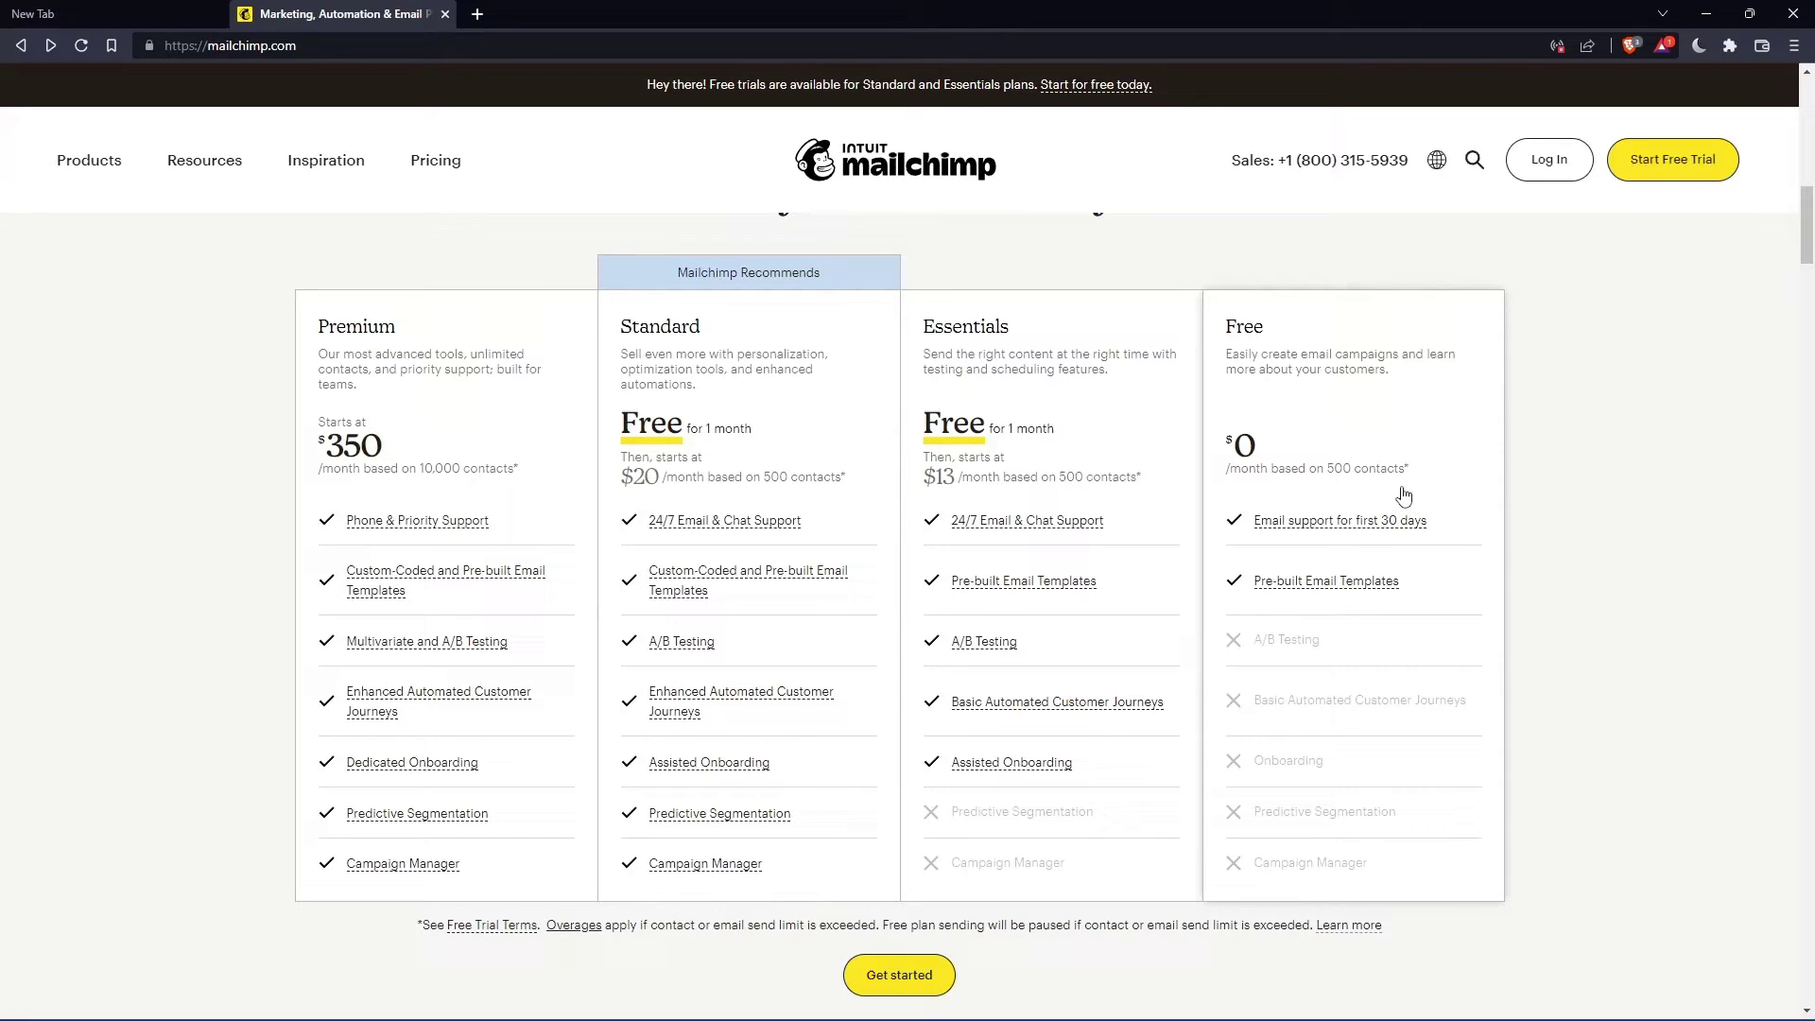
pyautogui.click(1350, 374)
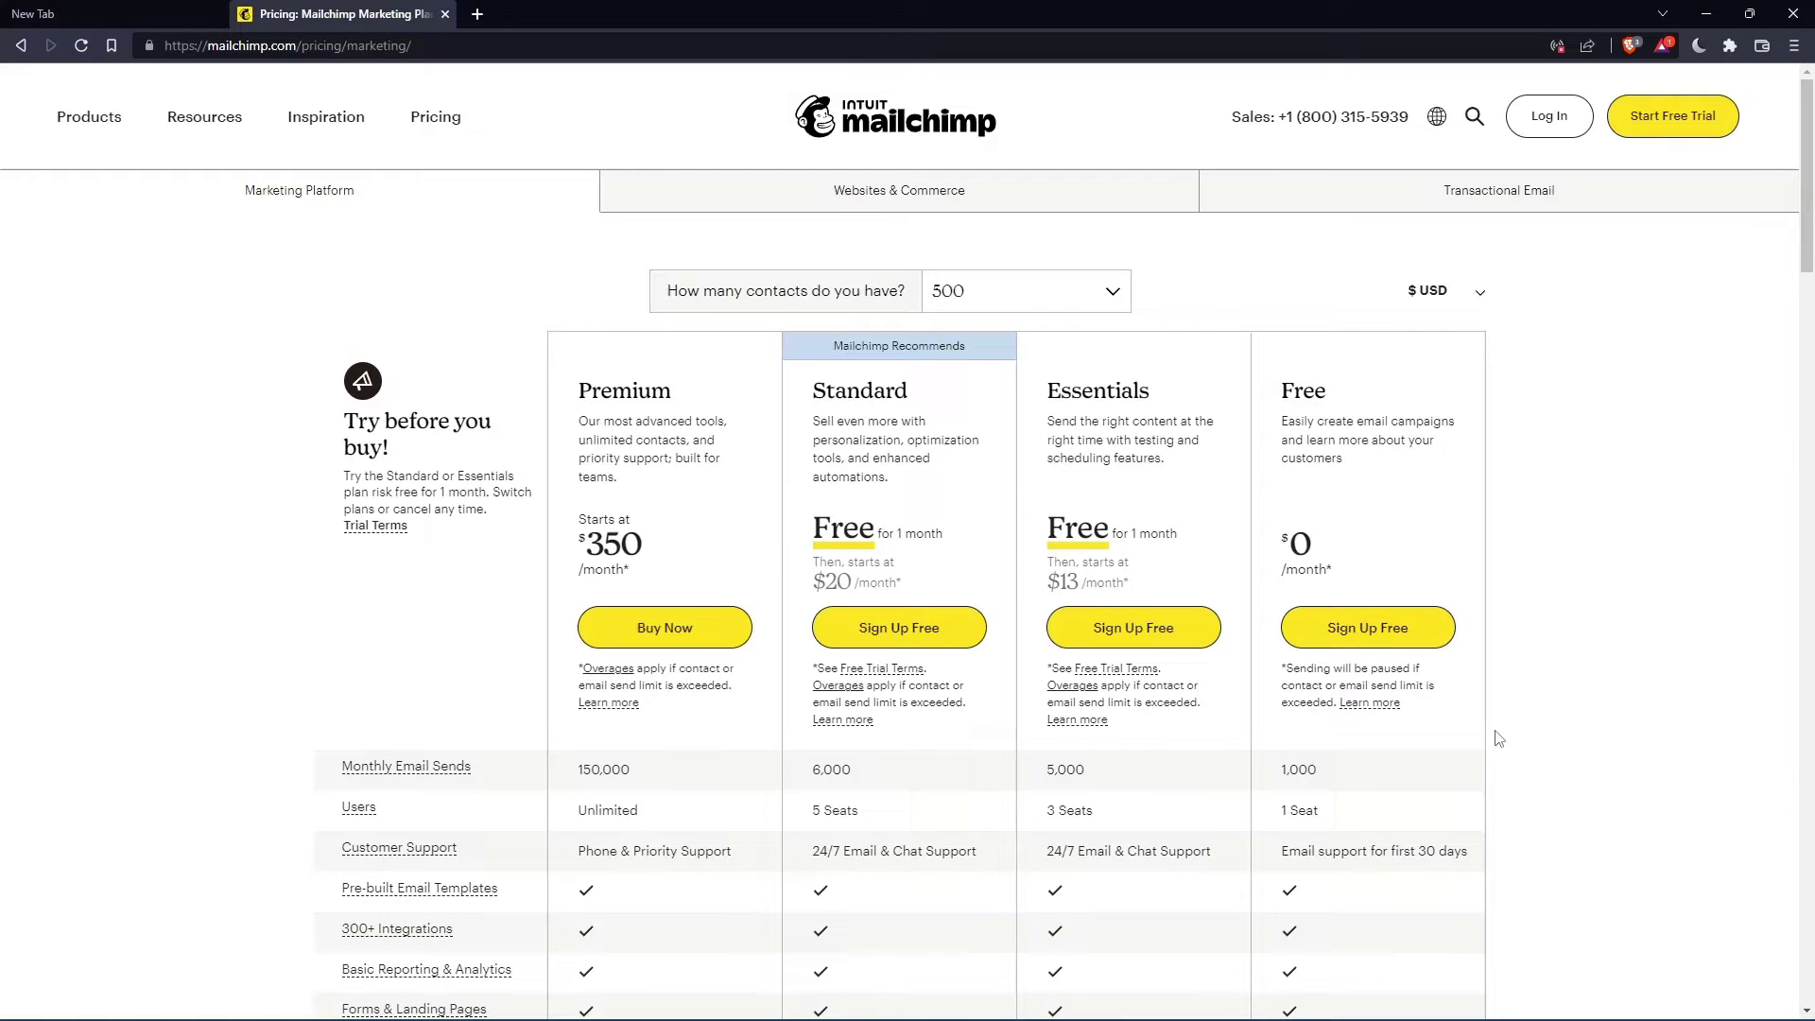
# Start the Free plan sign-up and begin filling in the sign-up e-mail field
pyautogui.click(1376, 645)
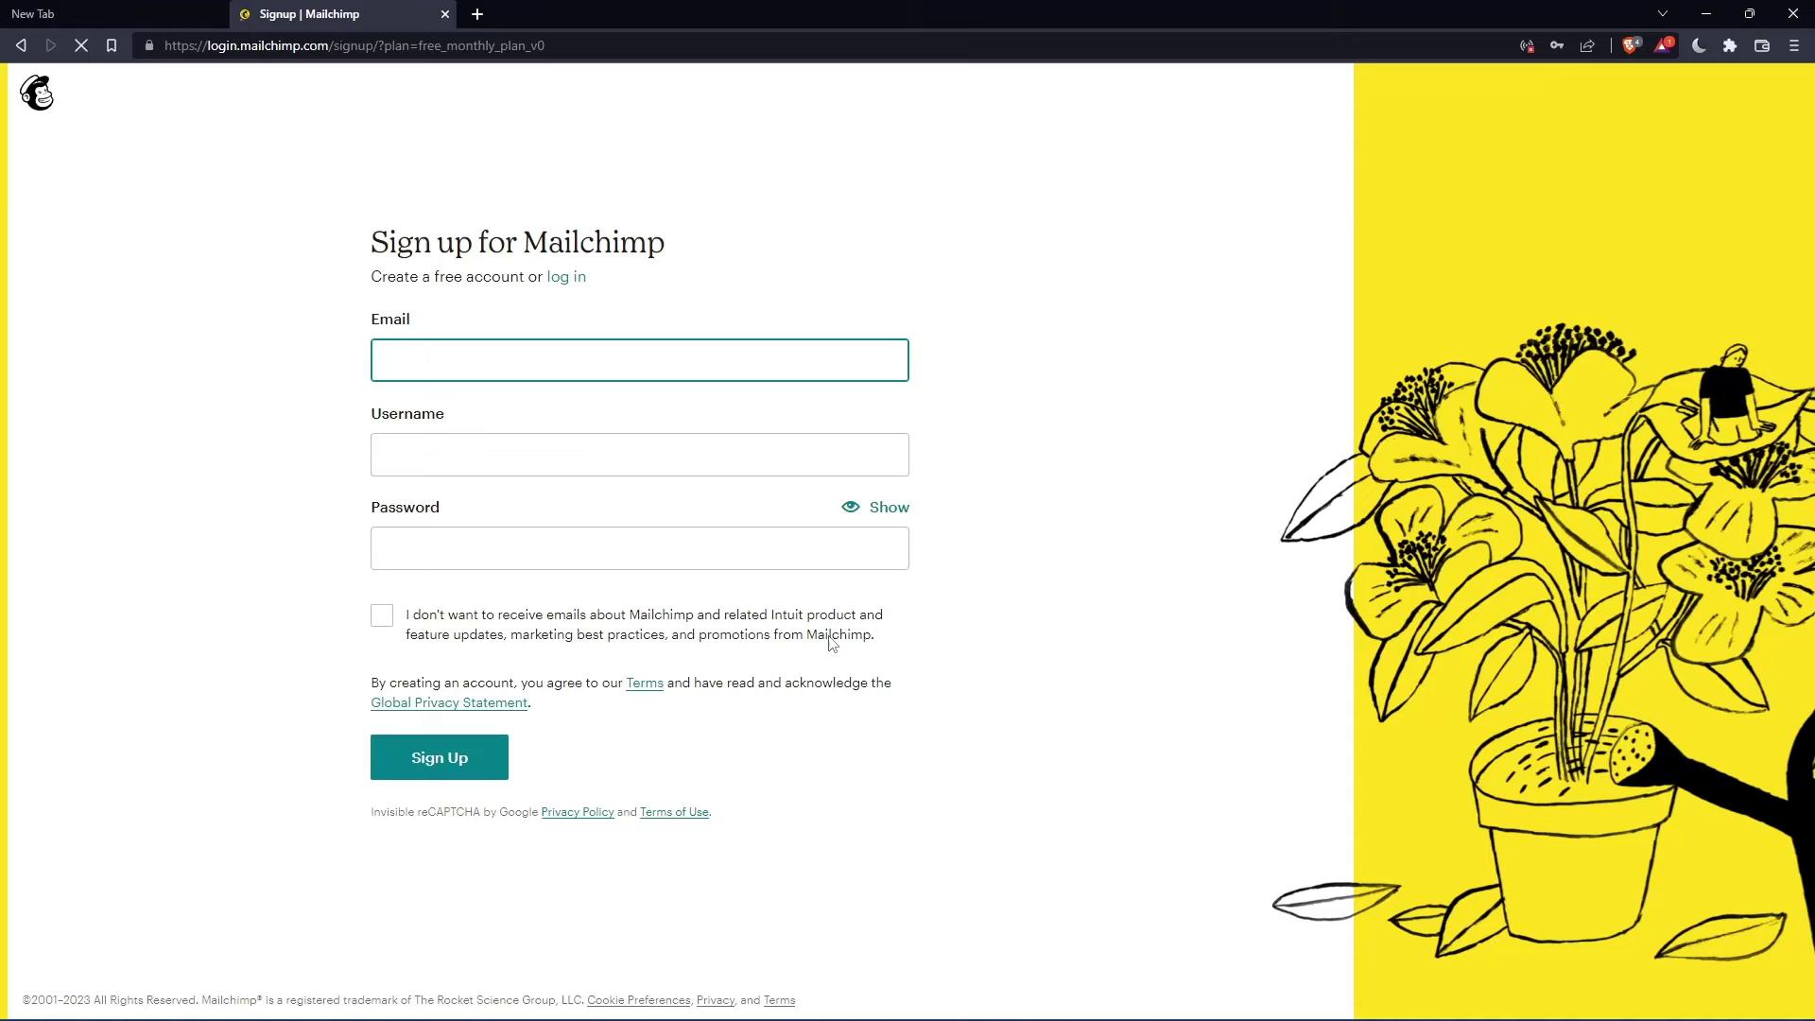
pyautogui.click(619, 369)
pyautogui.click(1026, 314)
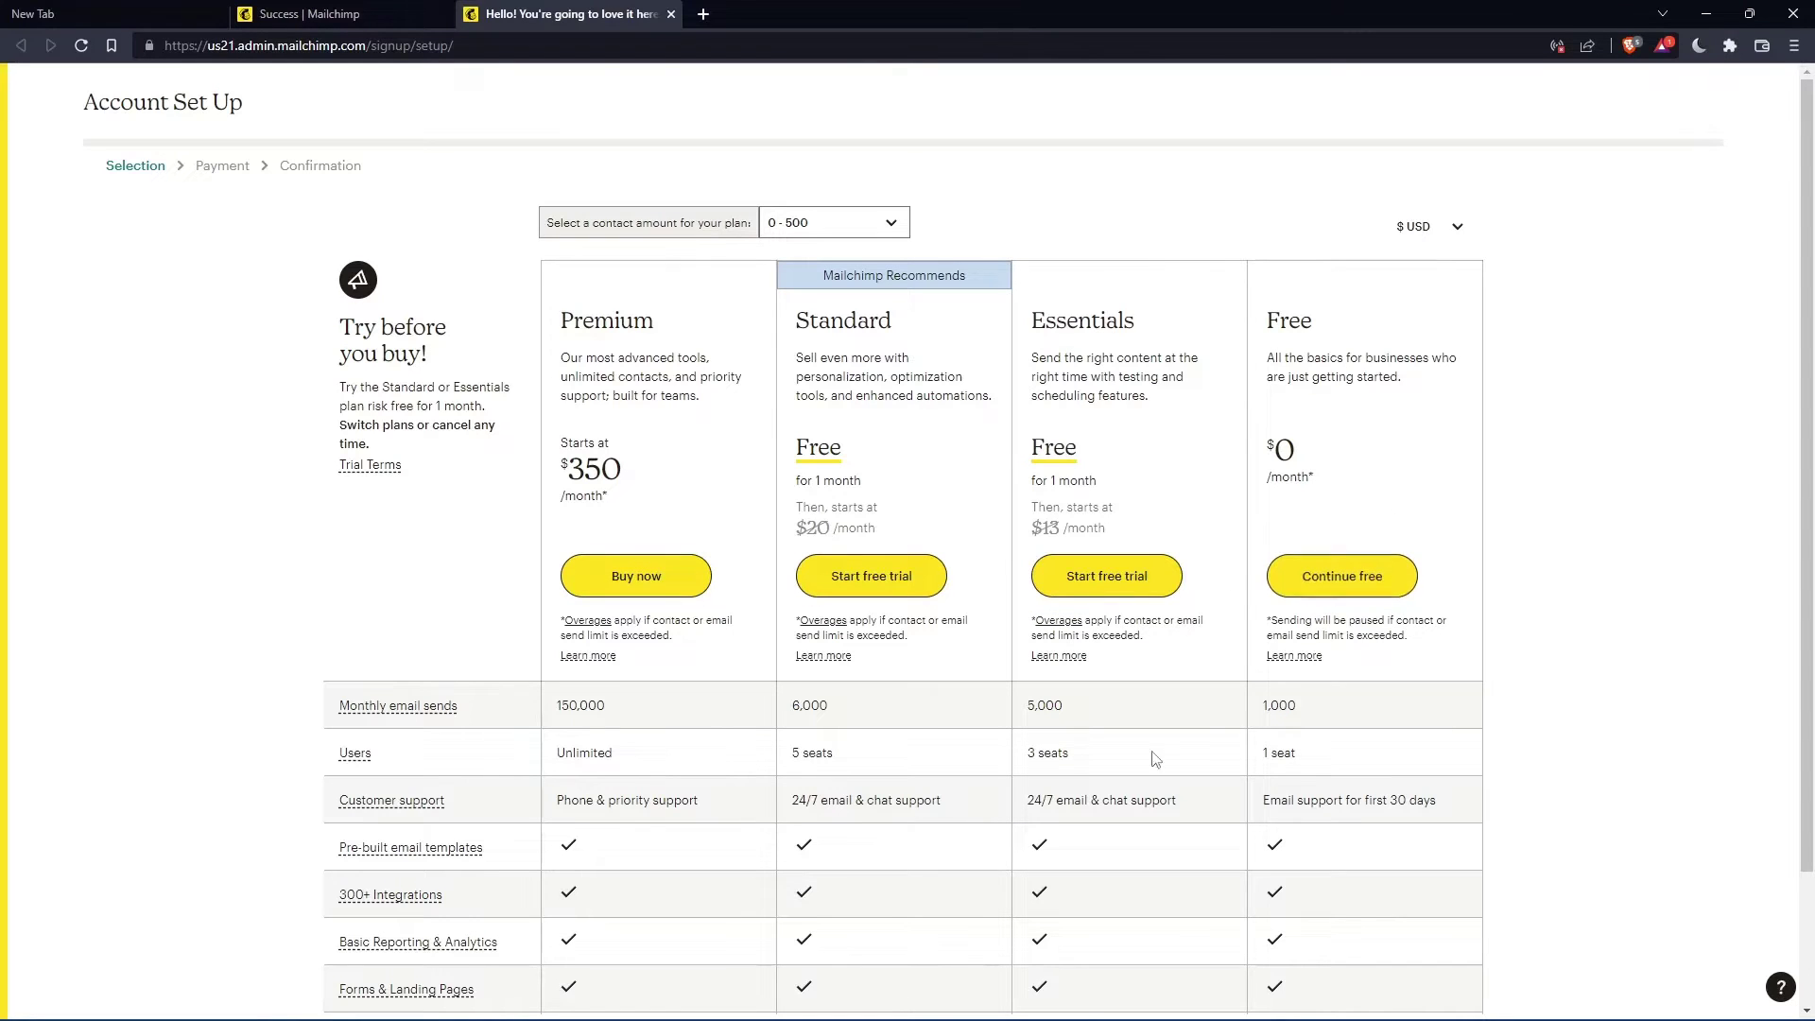
# Continue with the free plan and fill first, last and business names from saved details, ending the business name in '0'
pyautogui.click(1366, 584)
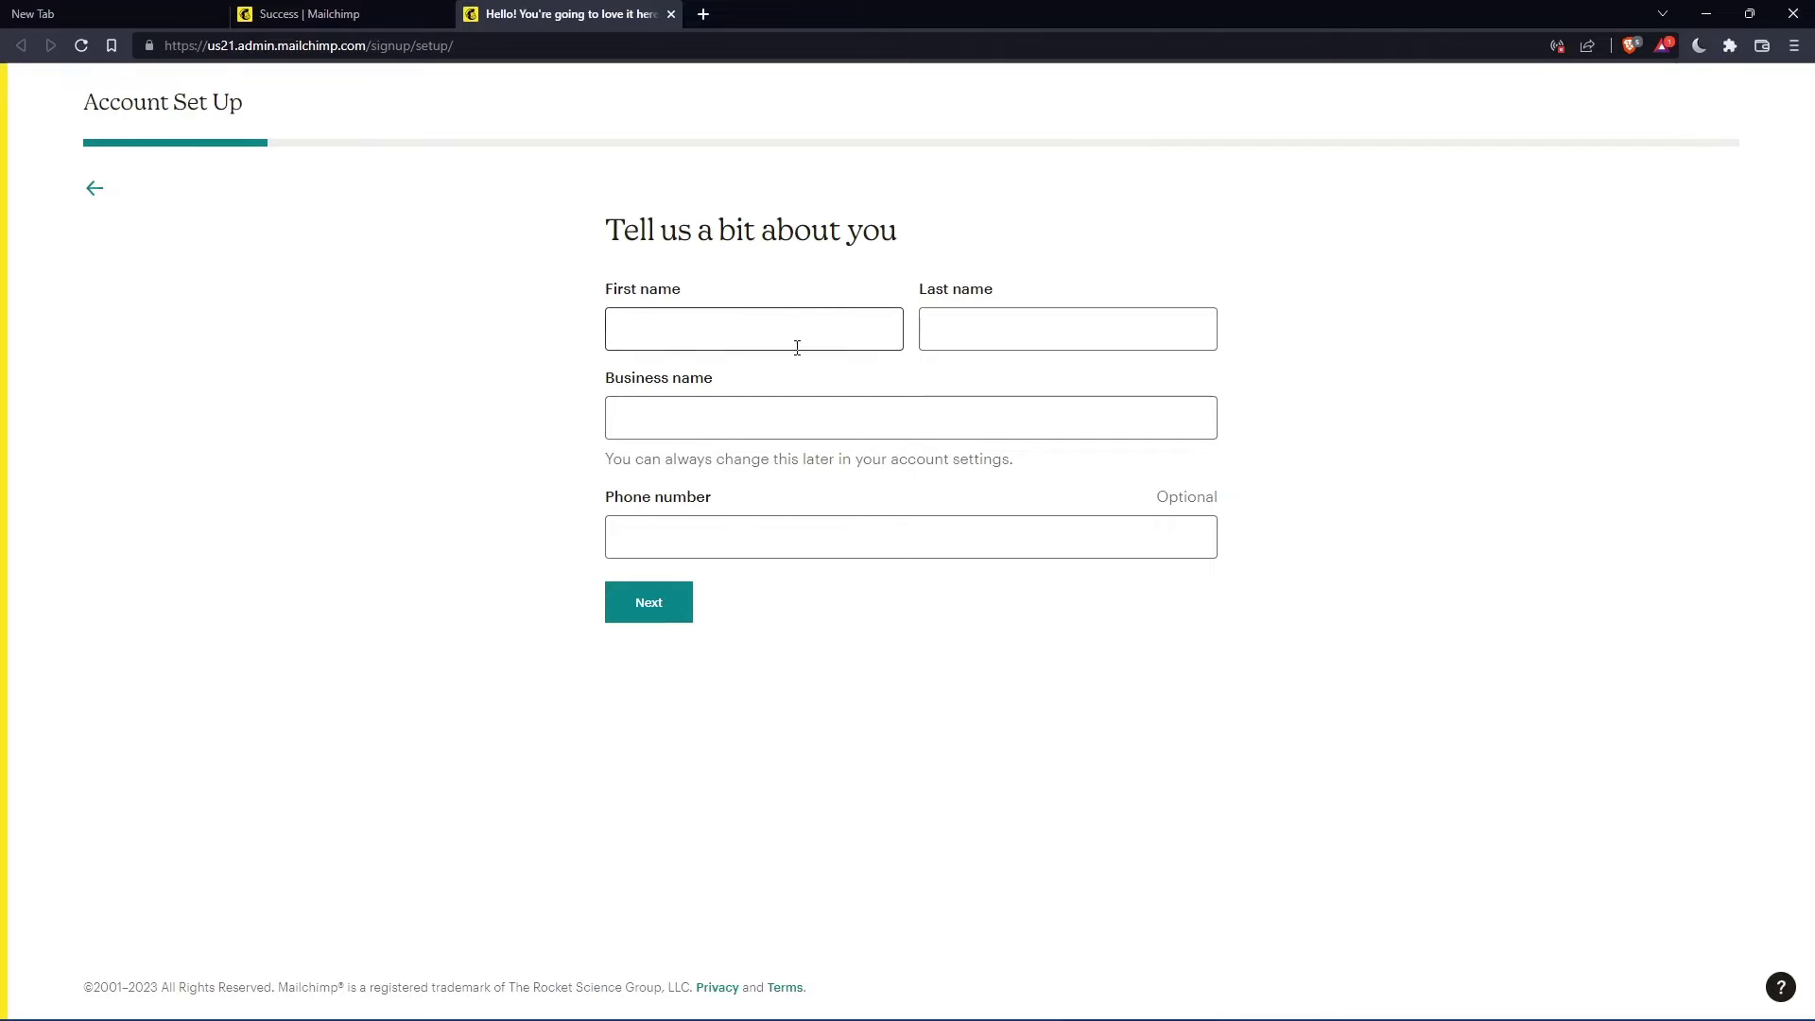
pyautogui.click(750, 314)
pyautogui.click(1004, 333)
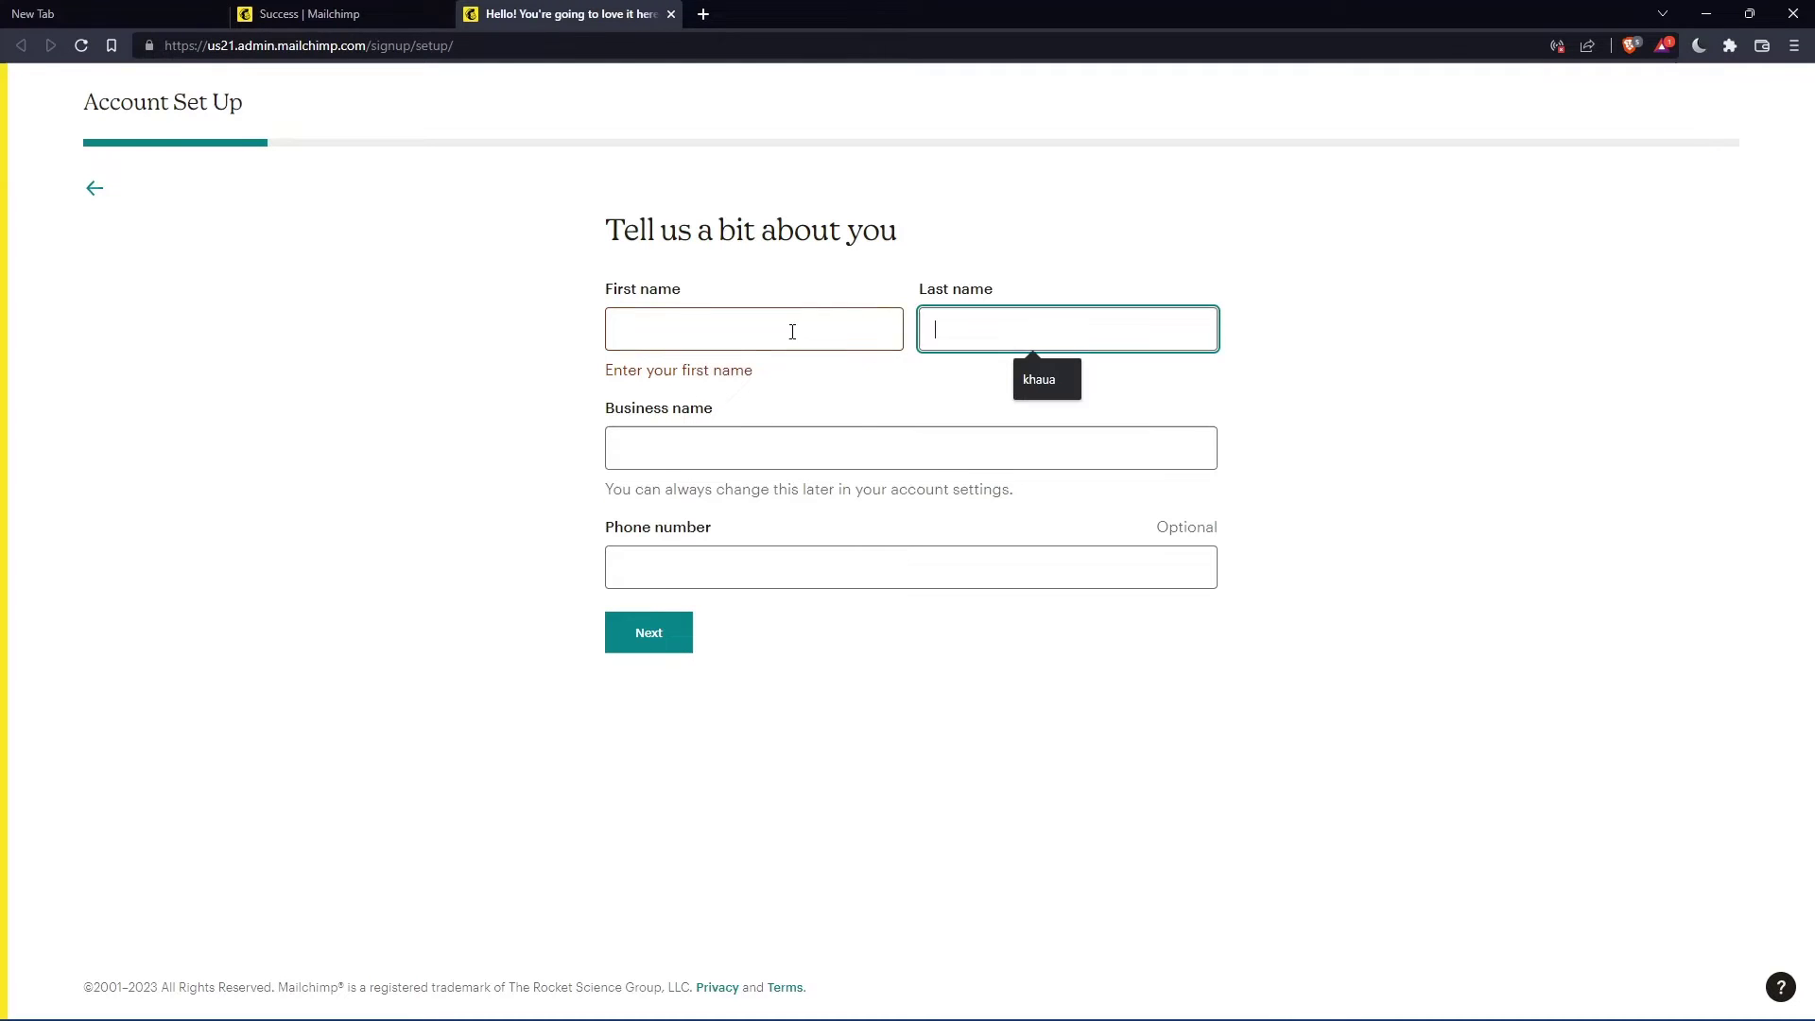
pyautogui.click(791, 329)
pyautogui.click(740, 381)
pyautogui.click(1029, 339)
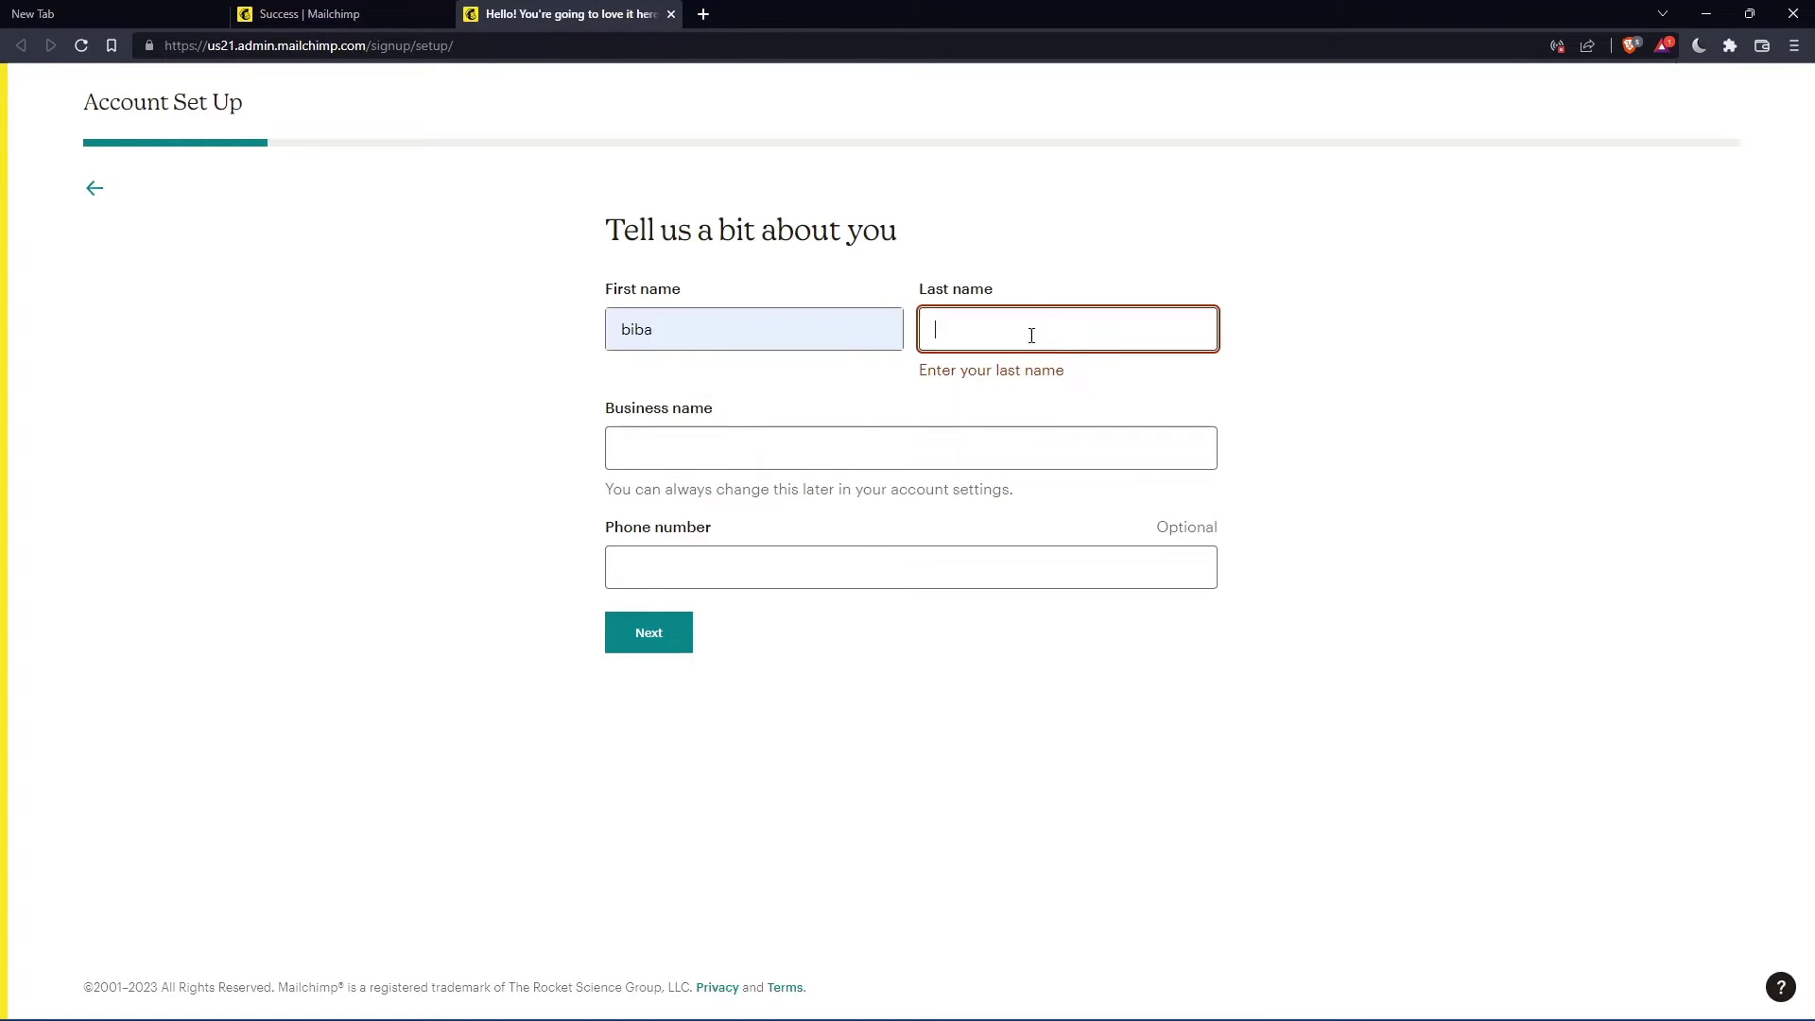
pyautogui.click(1029, 378)
pyautogui.click(790, 413)
pyautogui.click(752, 458)
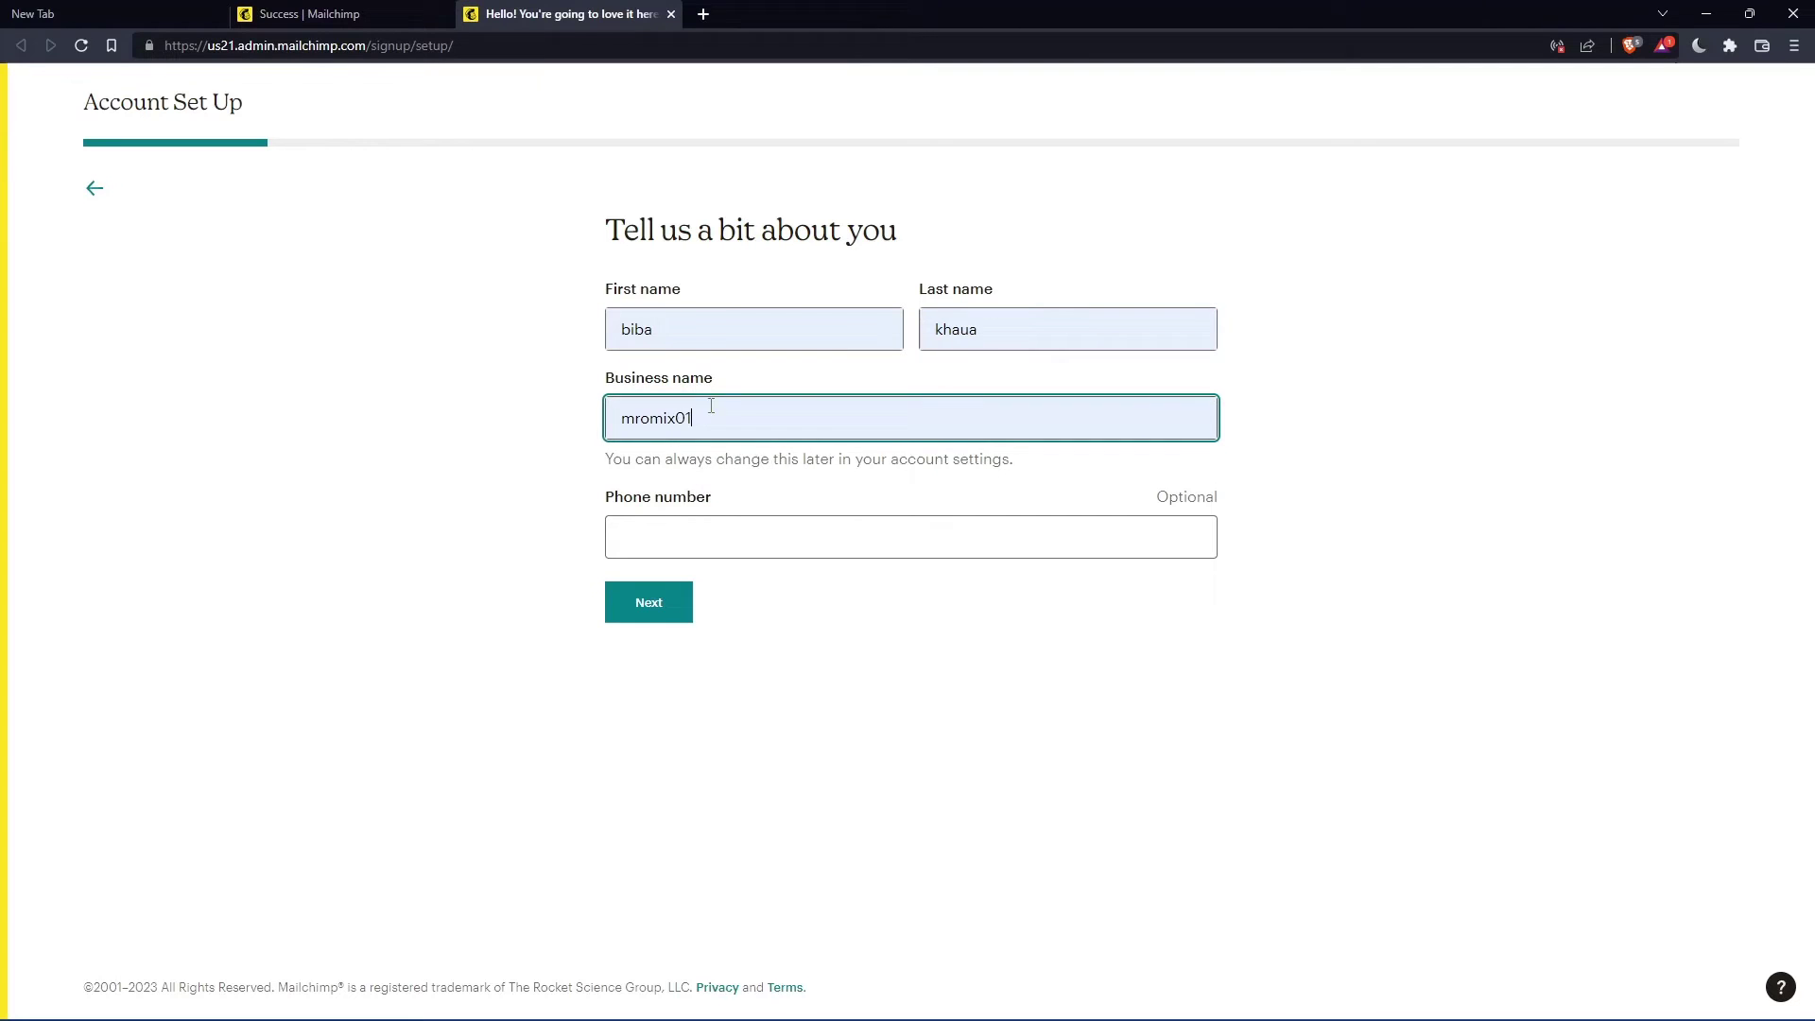
pyautogui.press('BackSpace')
pyautogui.press('BackSpace')
pyautogui.write('0')
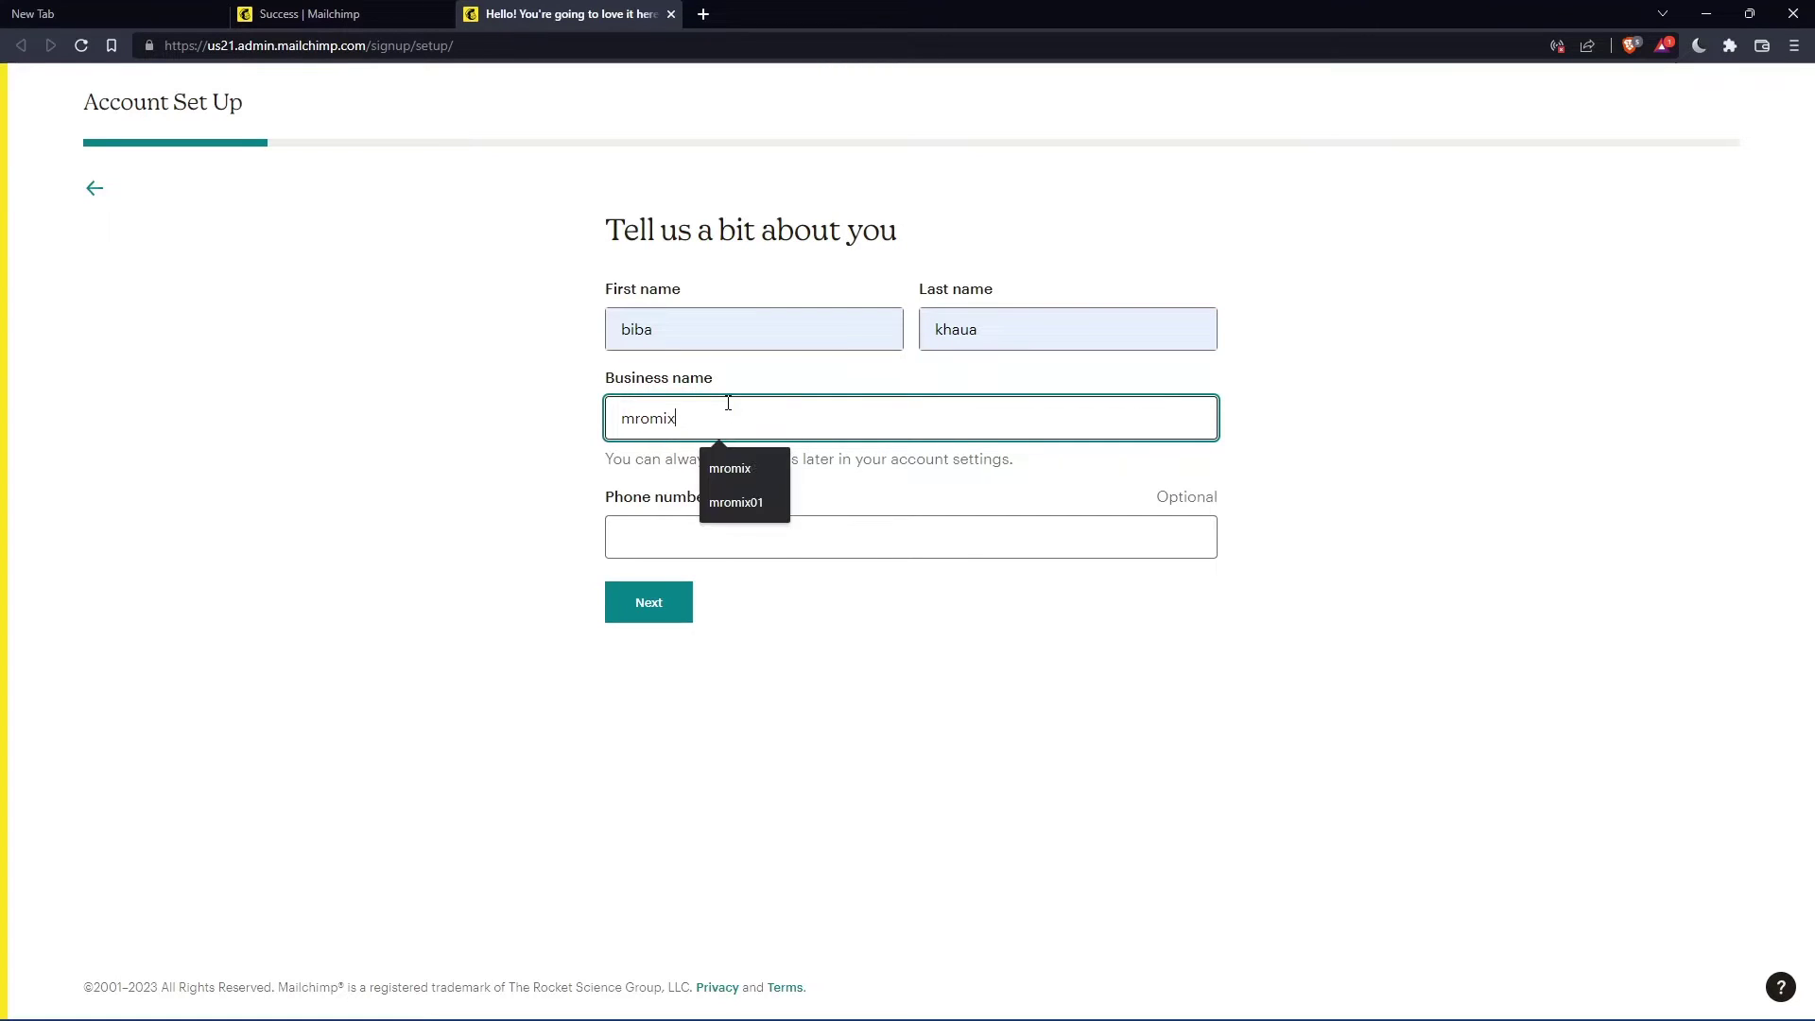
pyautogui.click(665, 602)
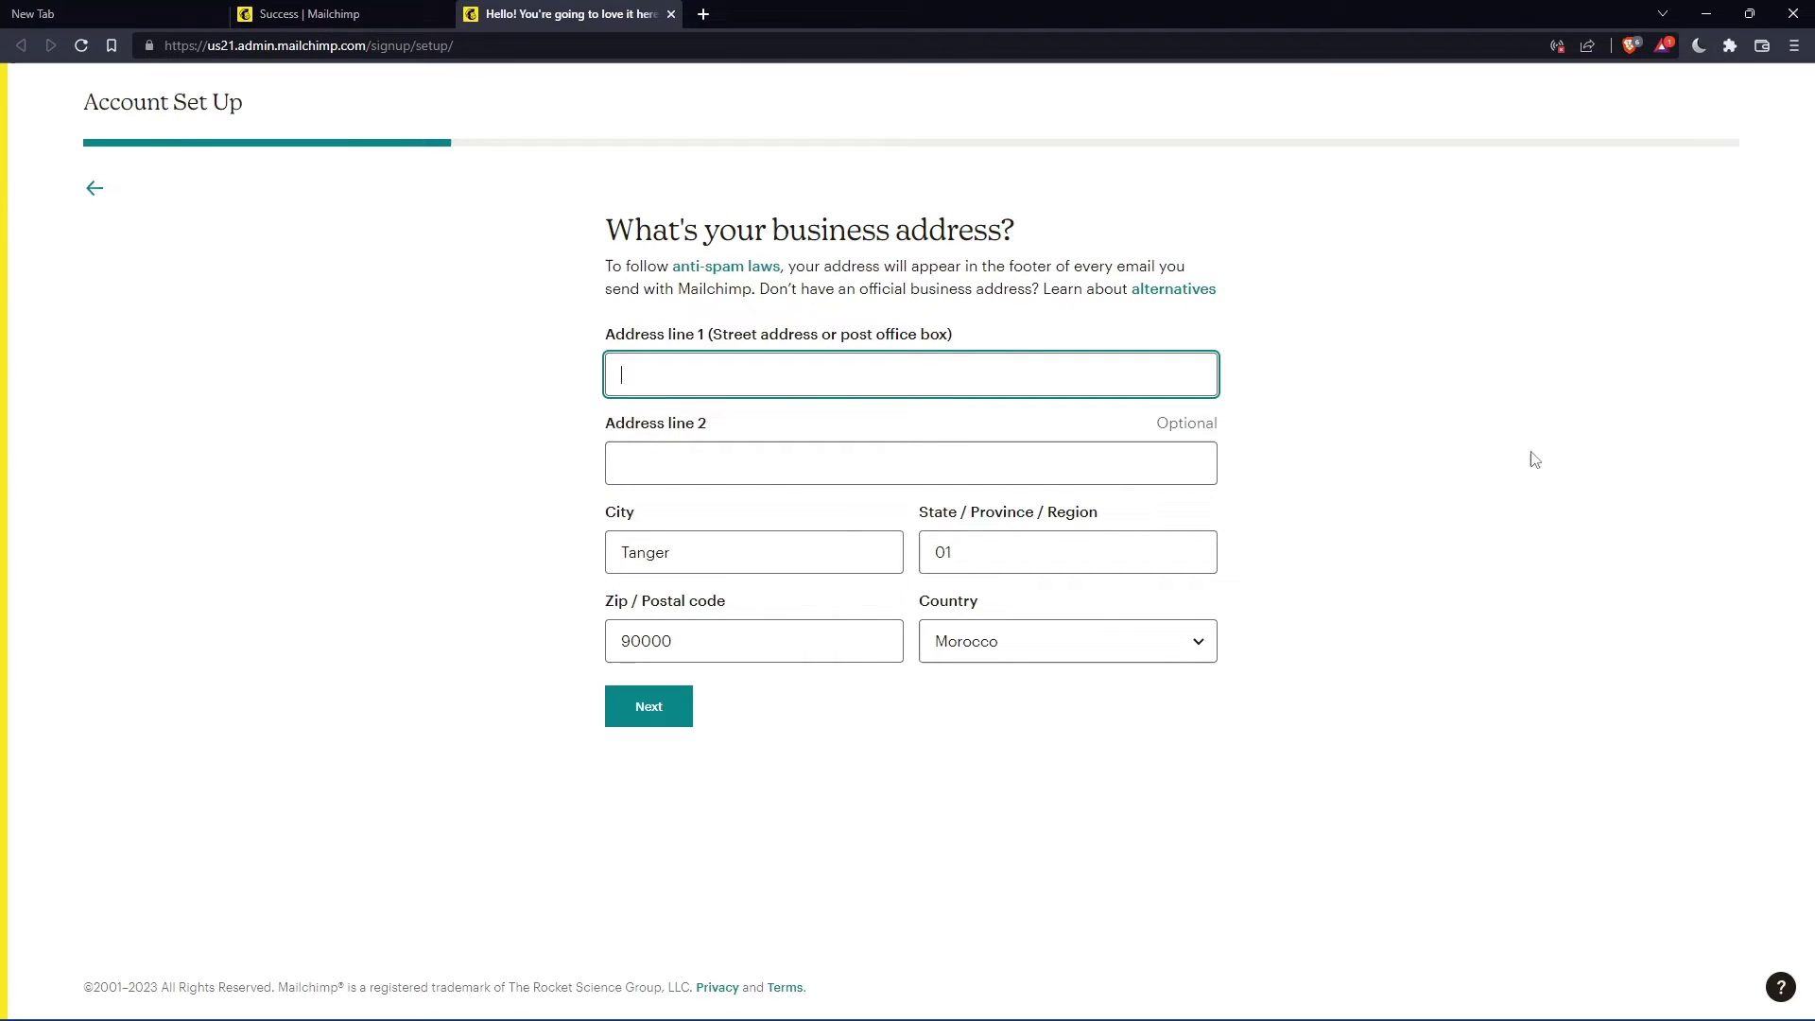
# Fill the business address from a saved address and submit it
pyautogui.press('Down')
pyautogui.click(751, 440)
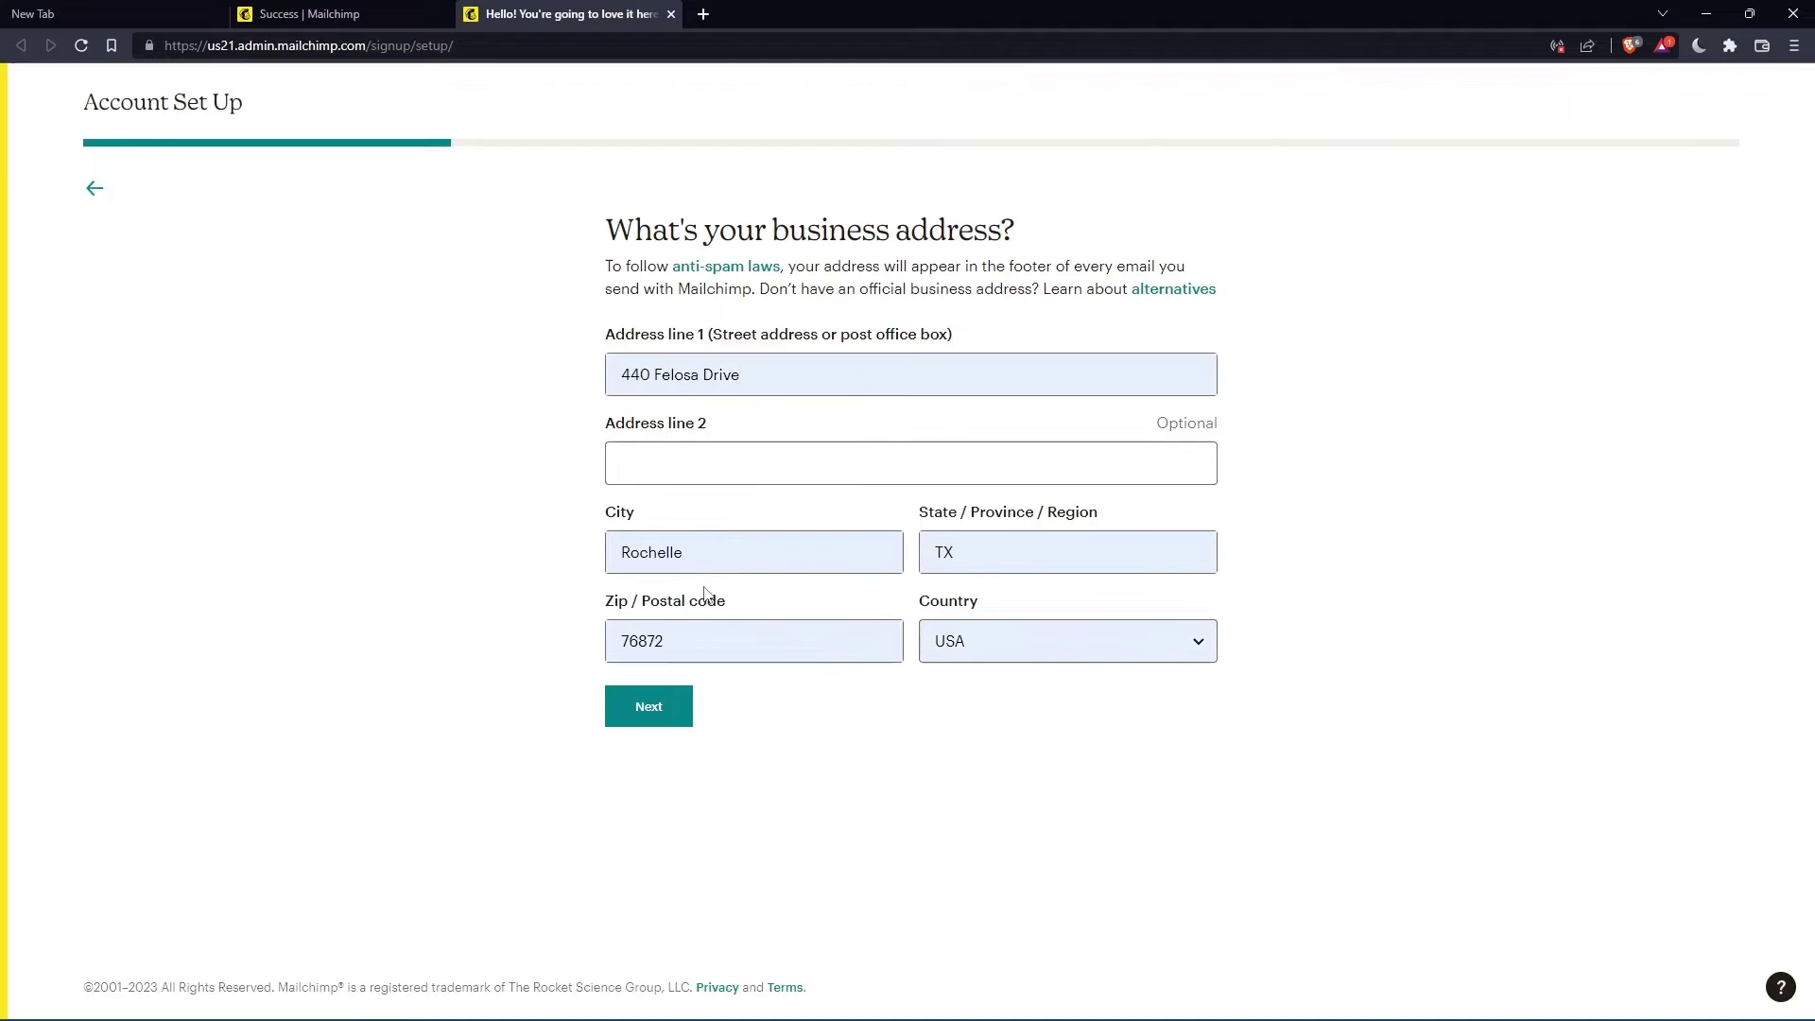
pyautogui.click(632, 705)
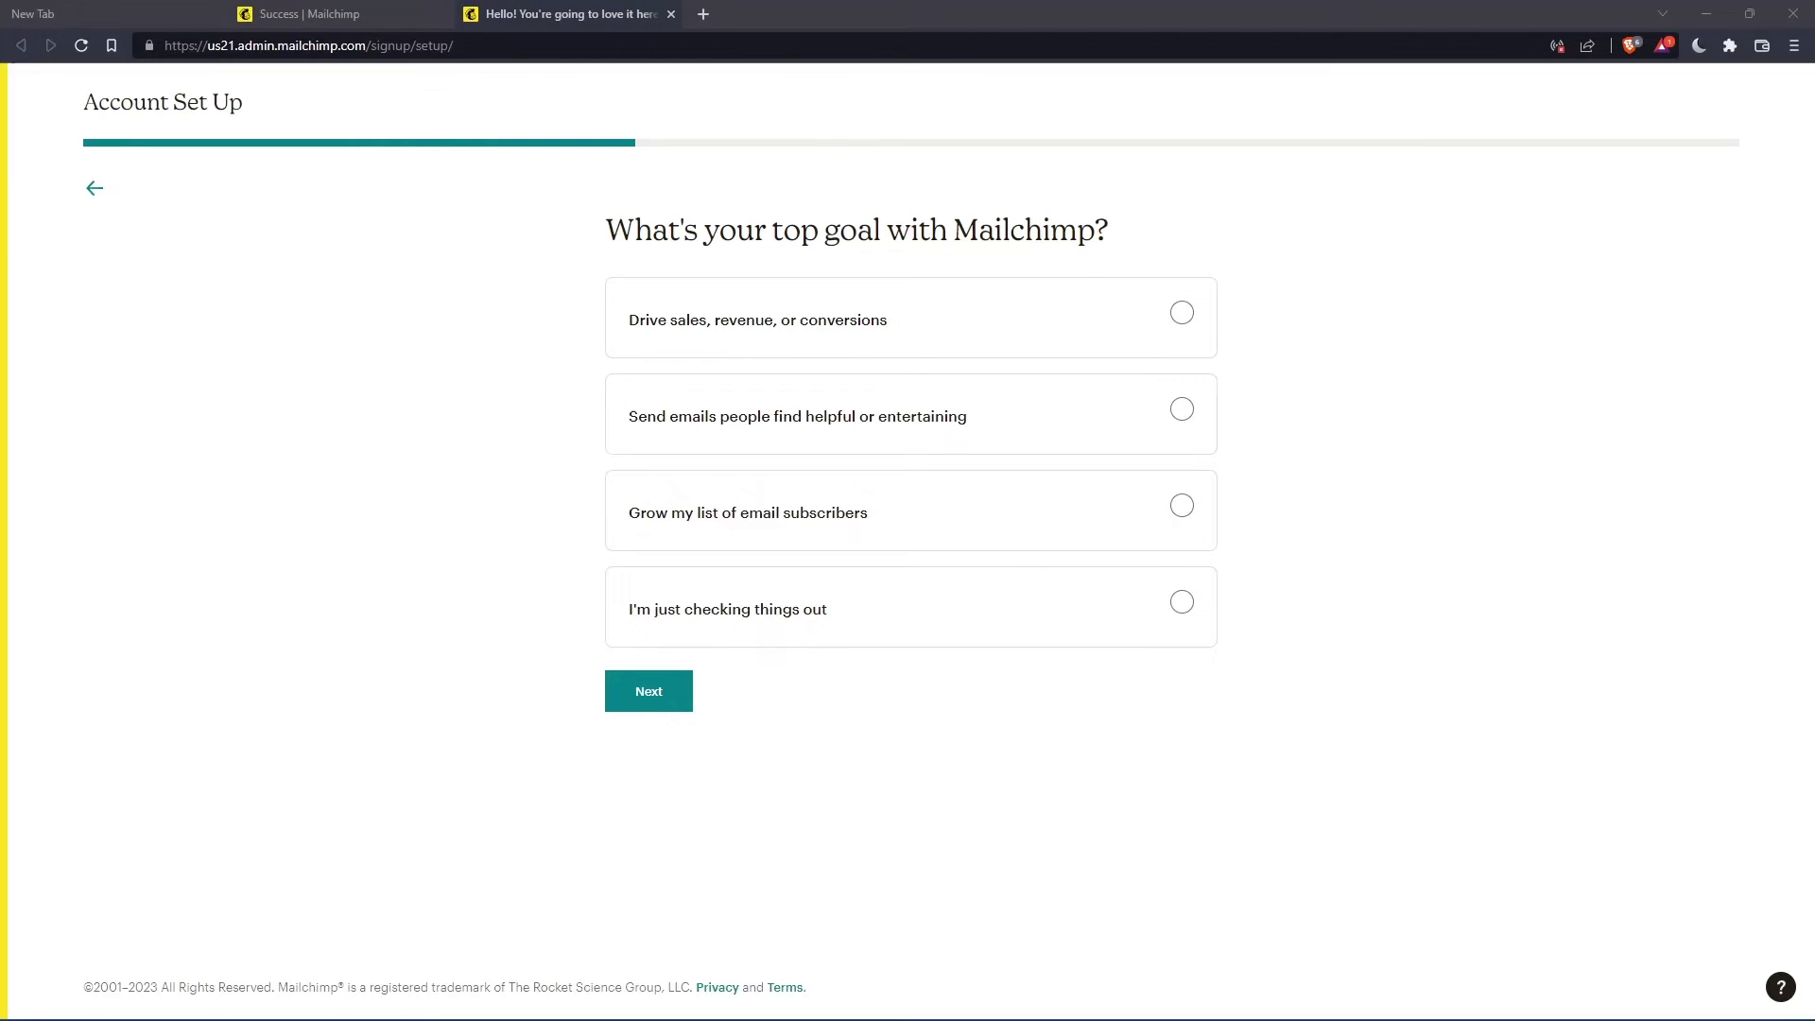
# Pick 'I'm just checking things out', skip the subscriber, selling-channel and brand-import questions, and finish setup without newsletters
pyautogui.click(619, 704)
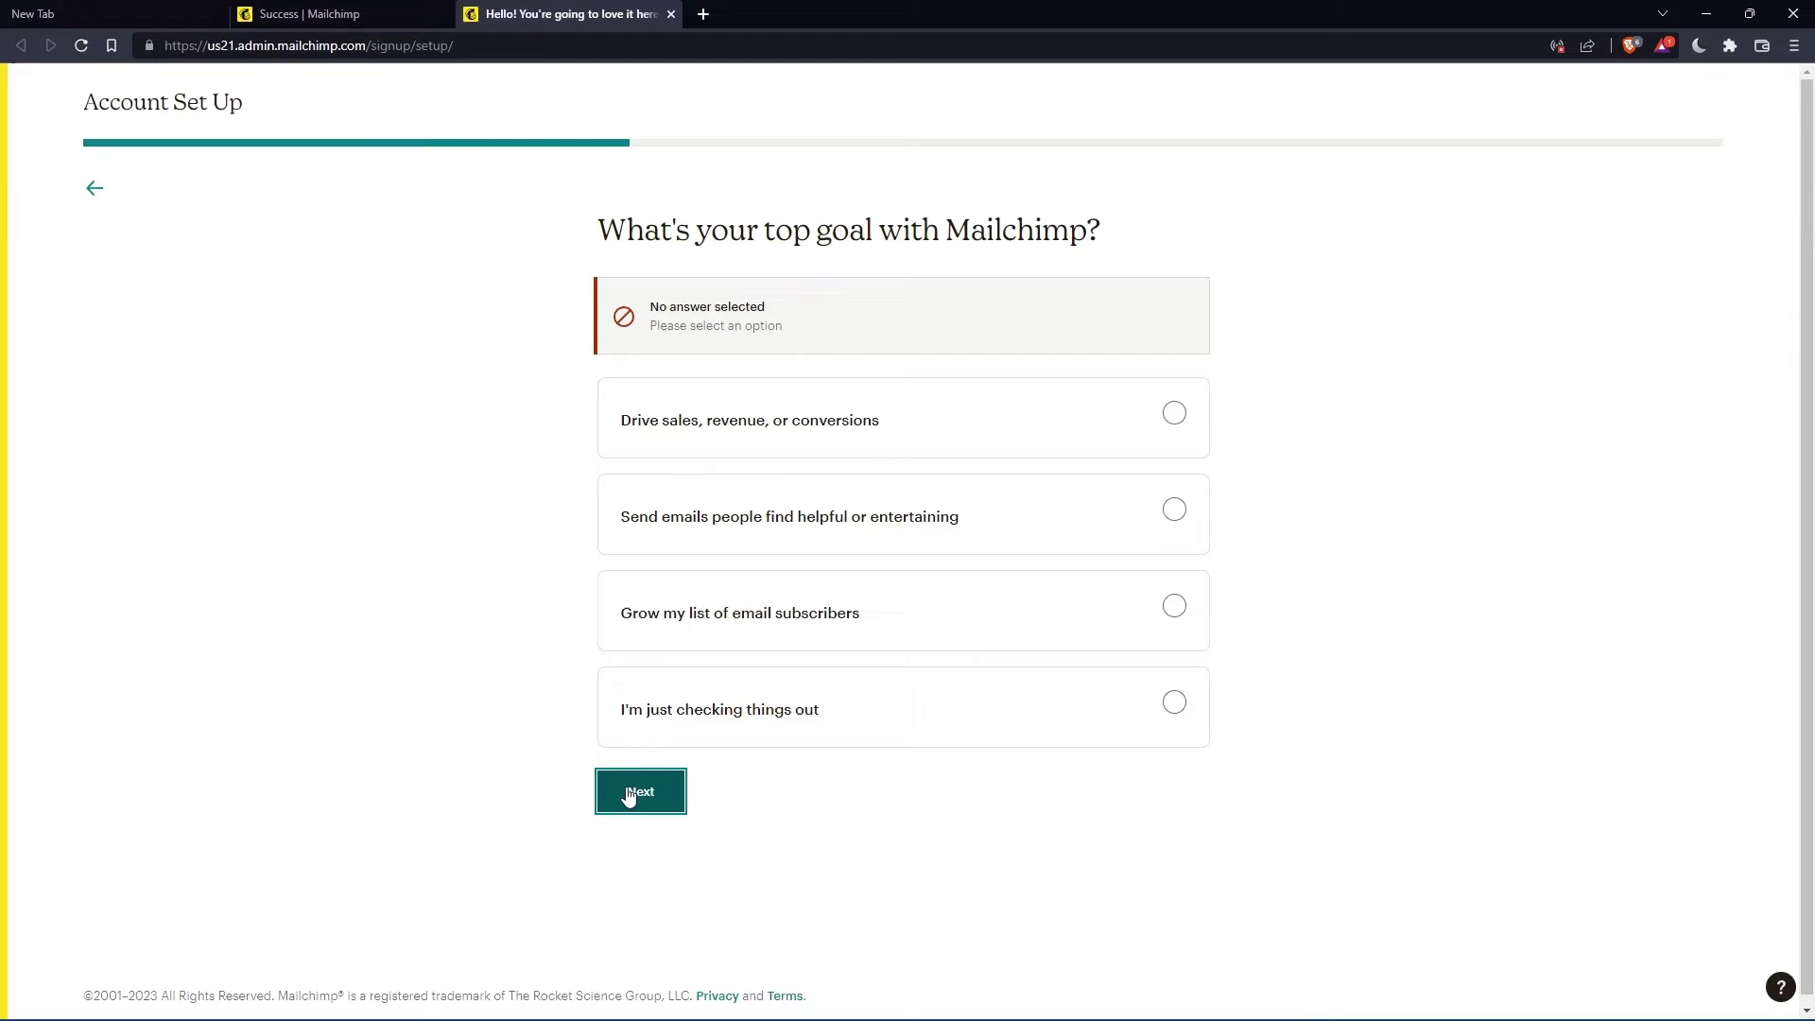
pyautogui.click(990, 745)
pyautogui.click(667, 693)
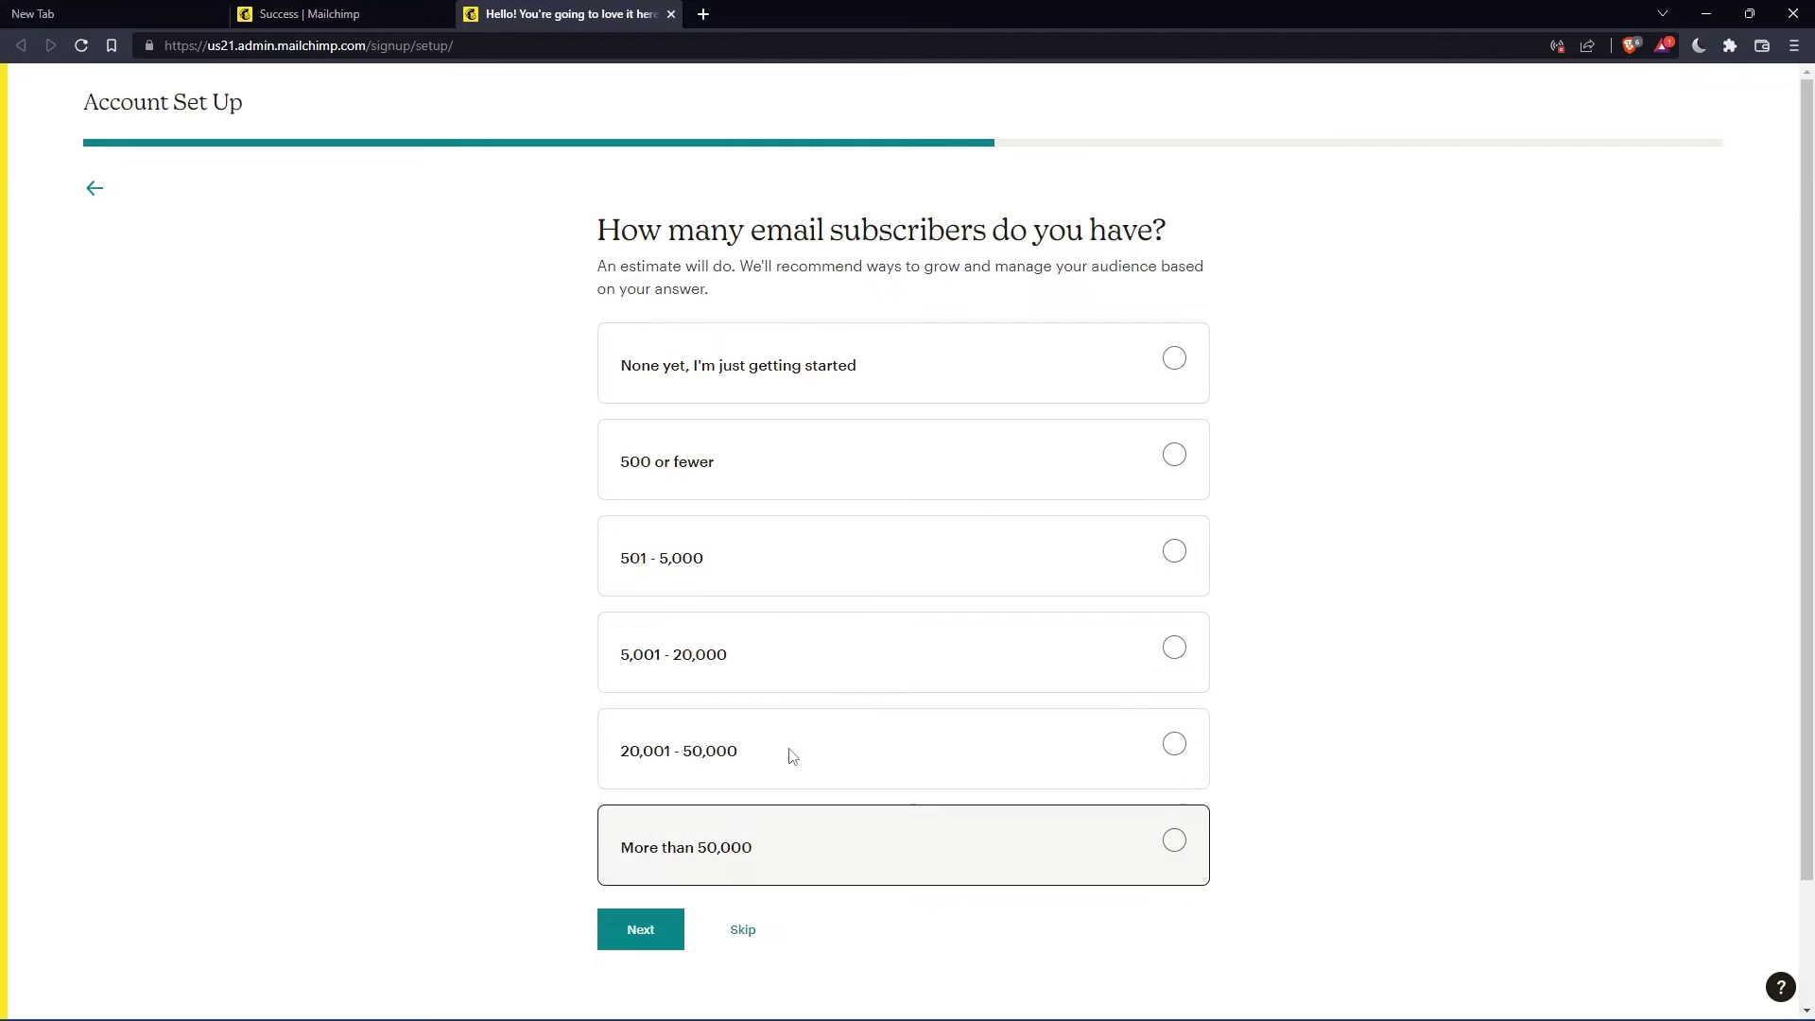
pyautogui.click(743, 929)
pyautogui.click(749, 711)
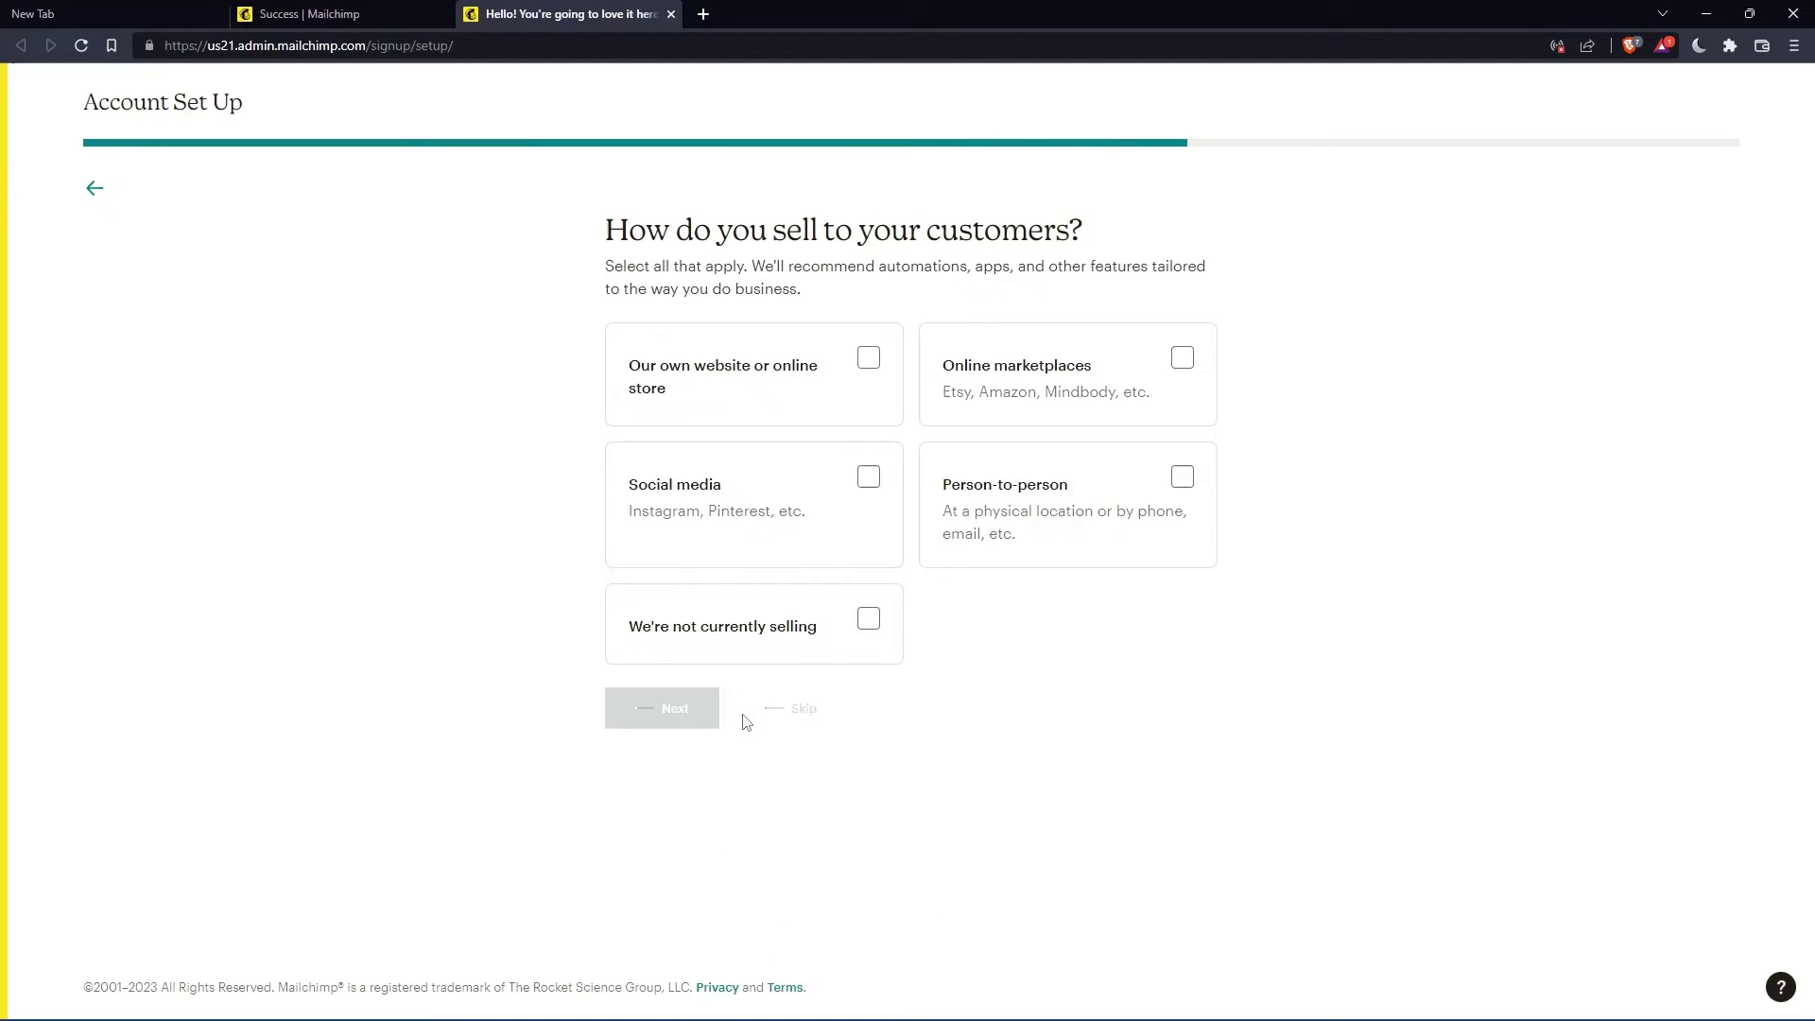
pyautogui.click(751, 533)
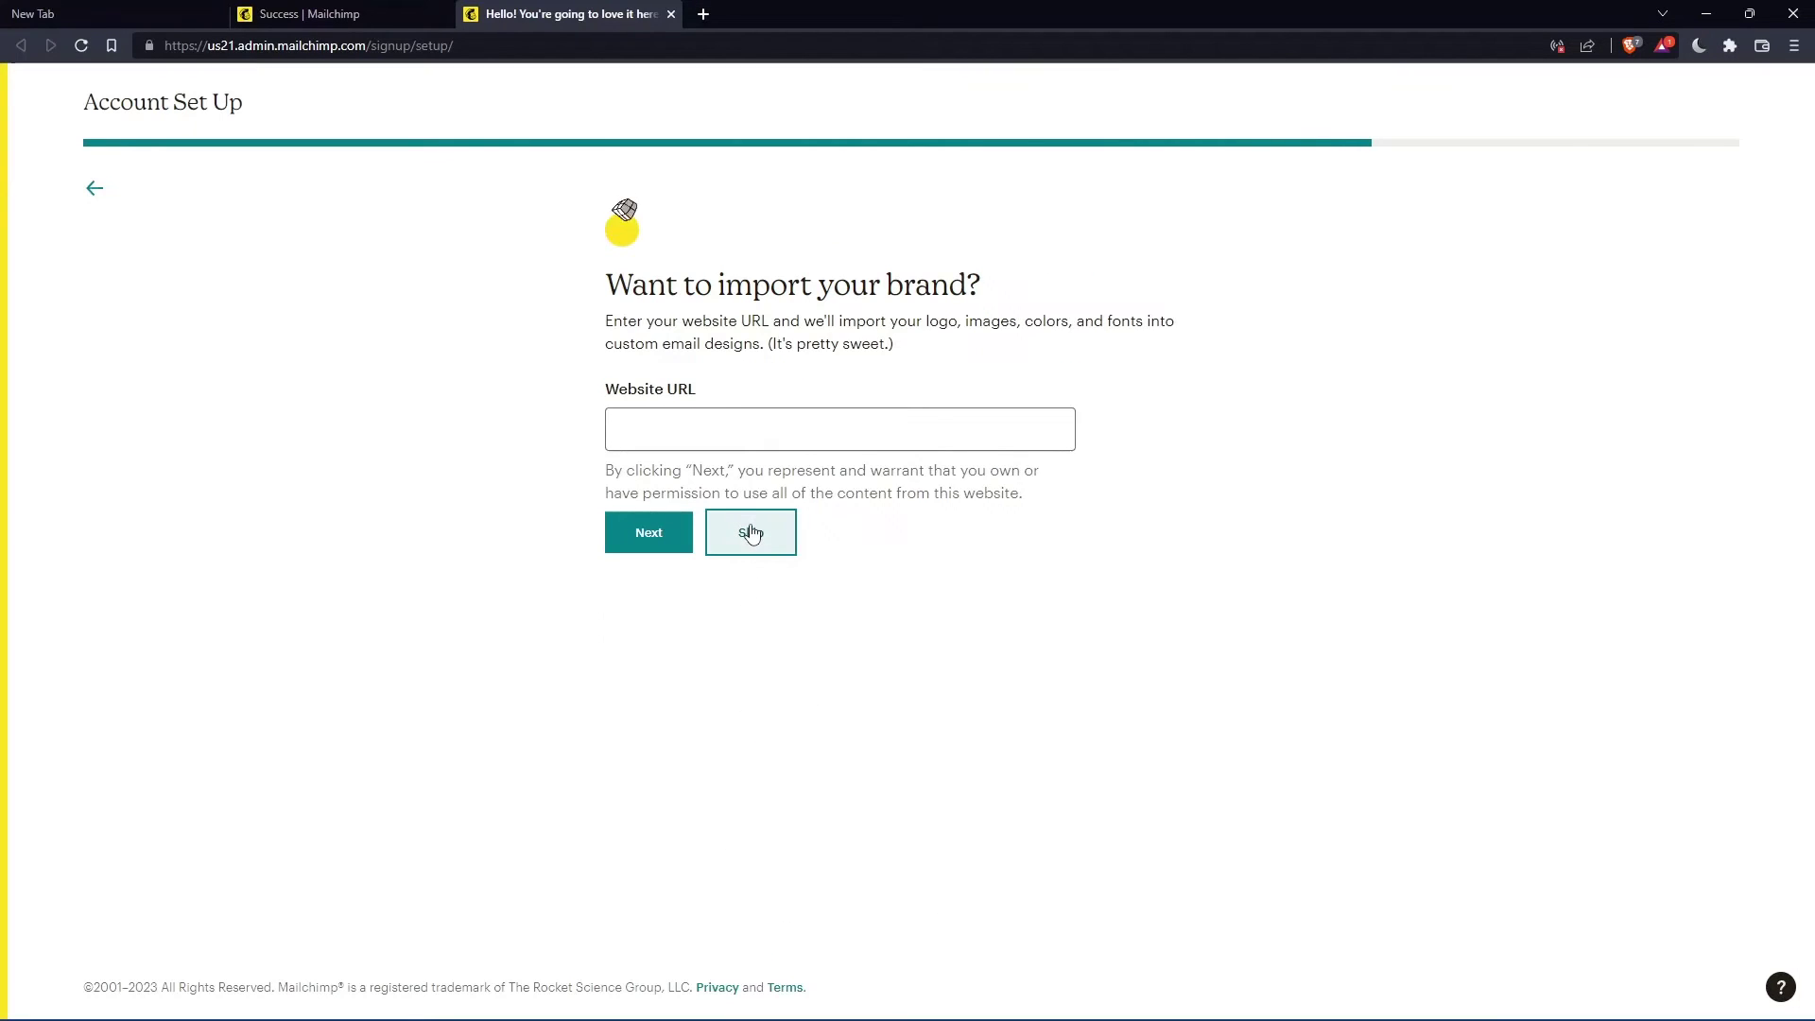
pyautogui.click(662, 632)
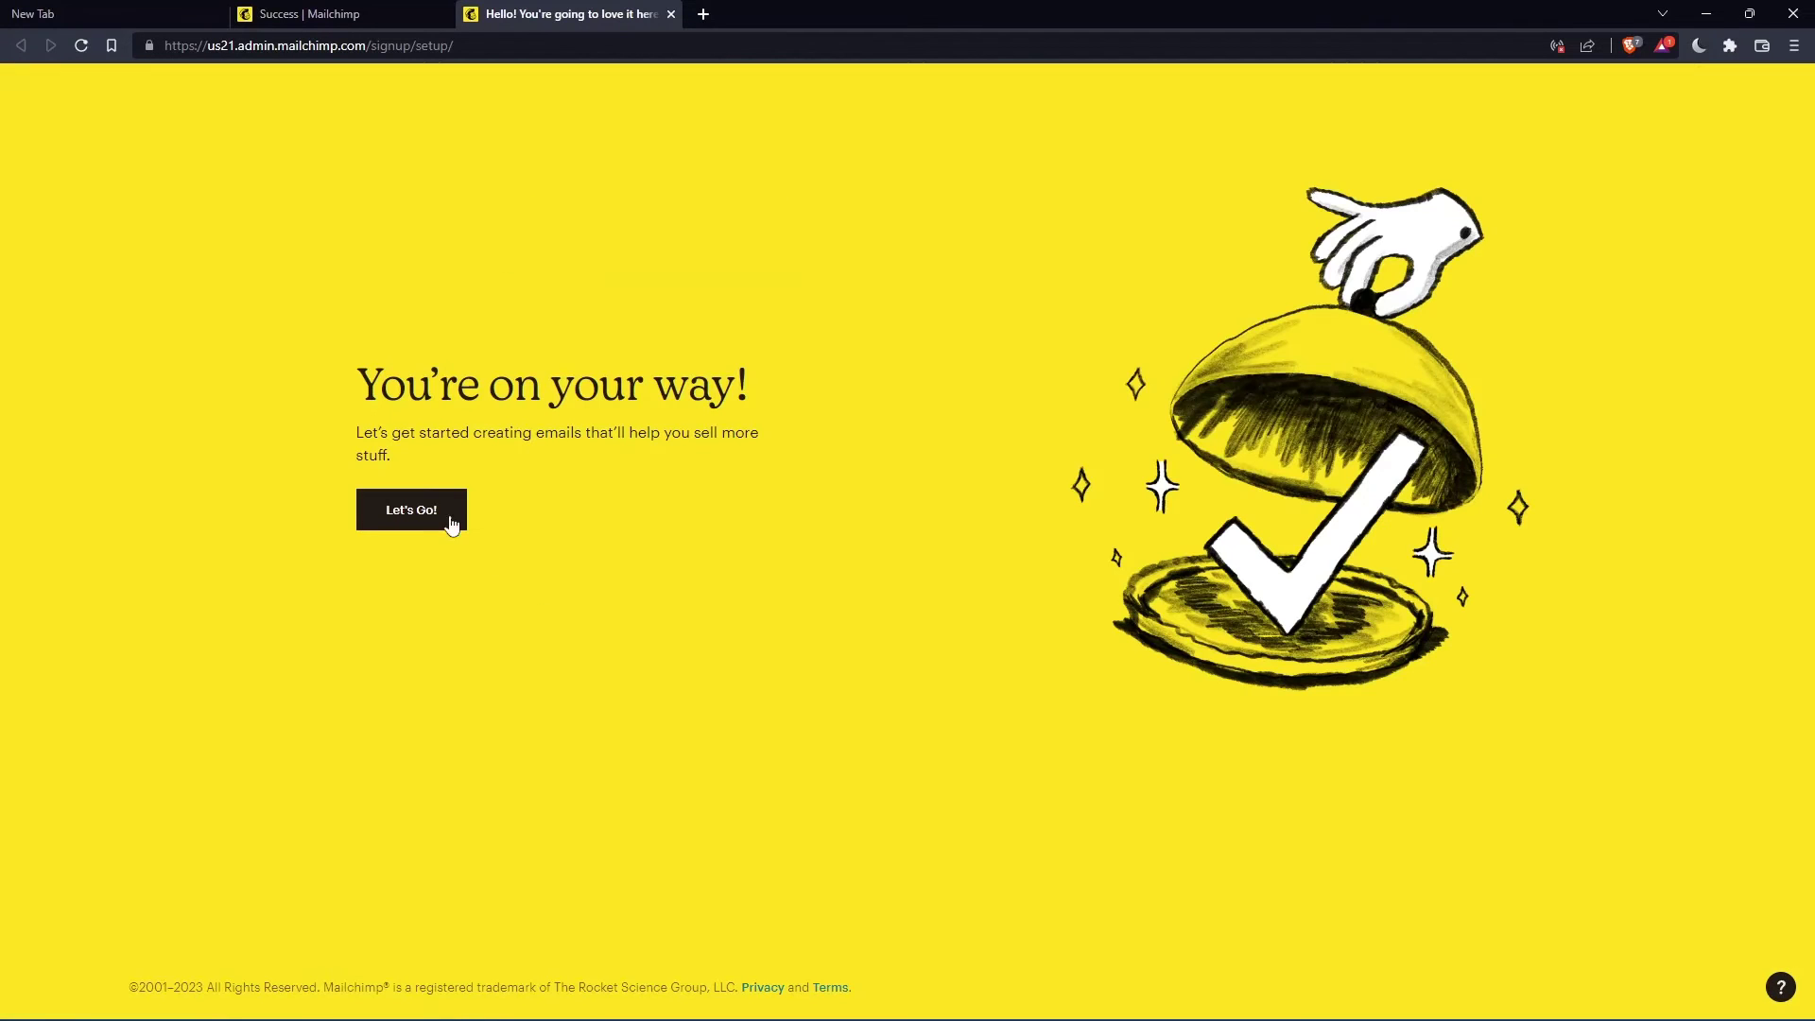
pyautogui.click(428, 506)
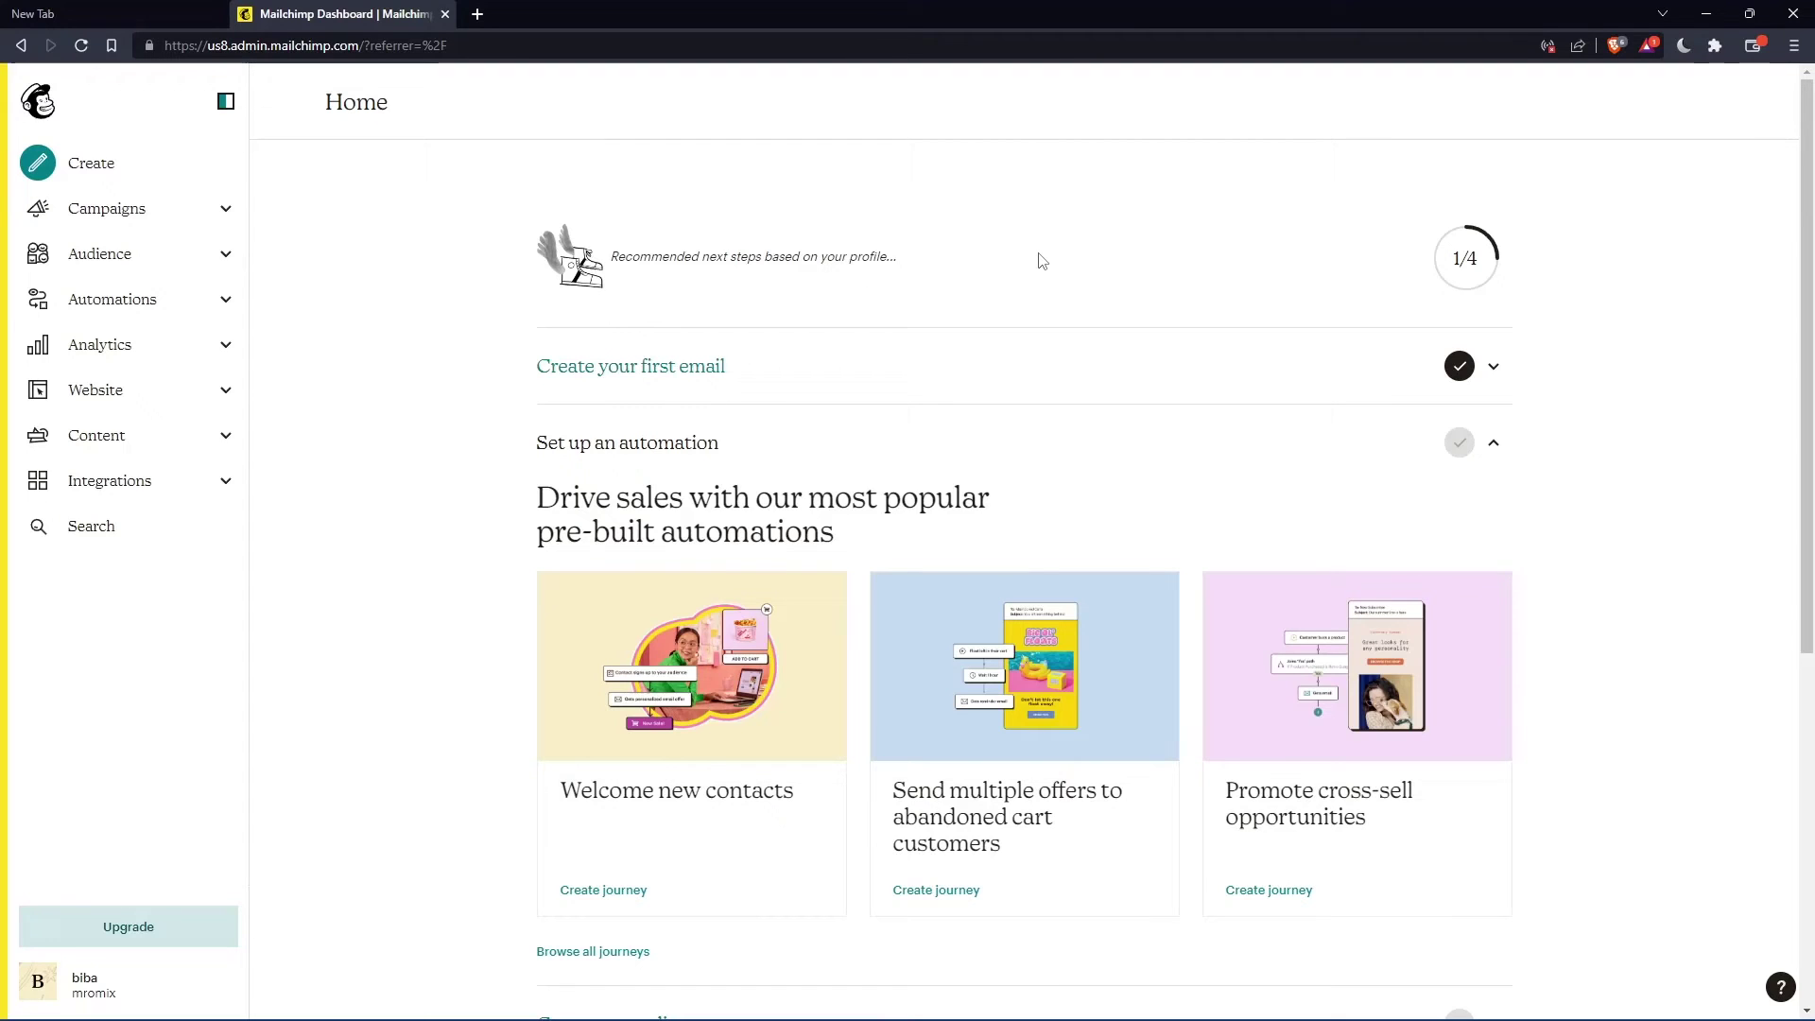
# Open All campaigns and replicate the top Untitled campaign from its Edit dropdown
pyautogui.click(186, 224)
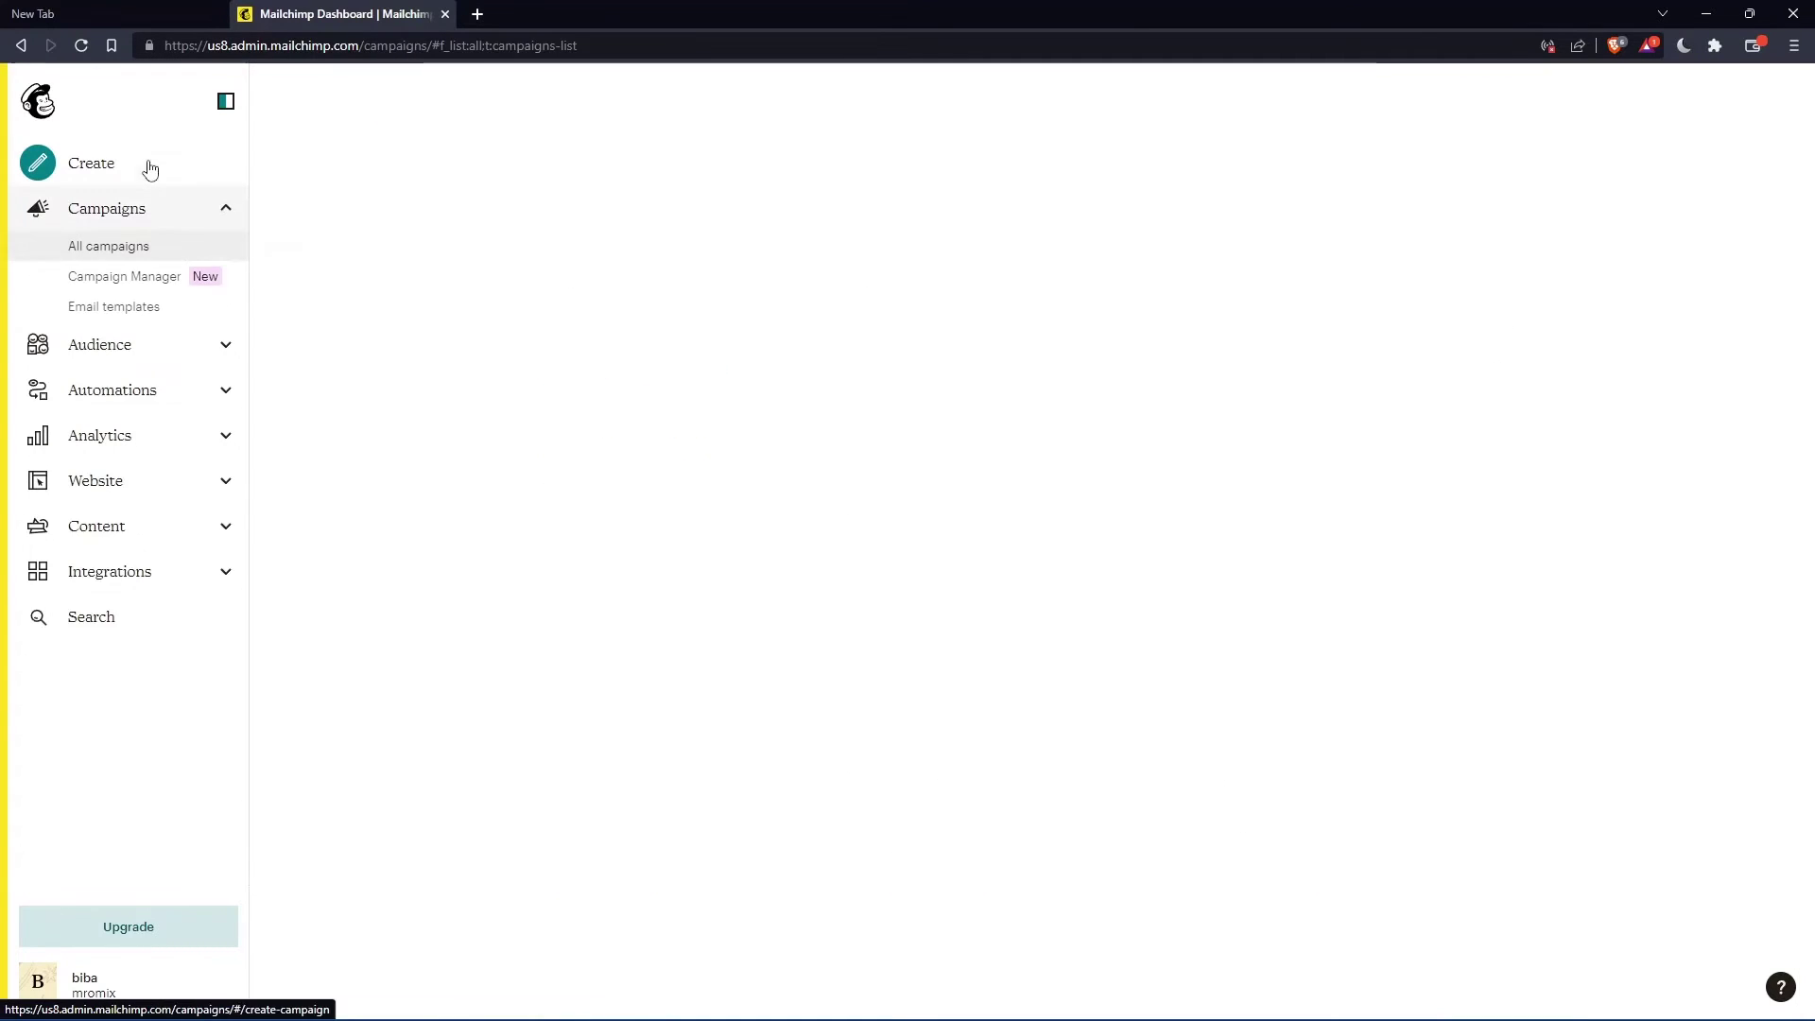
pyautogui.click(125, 251)
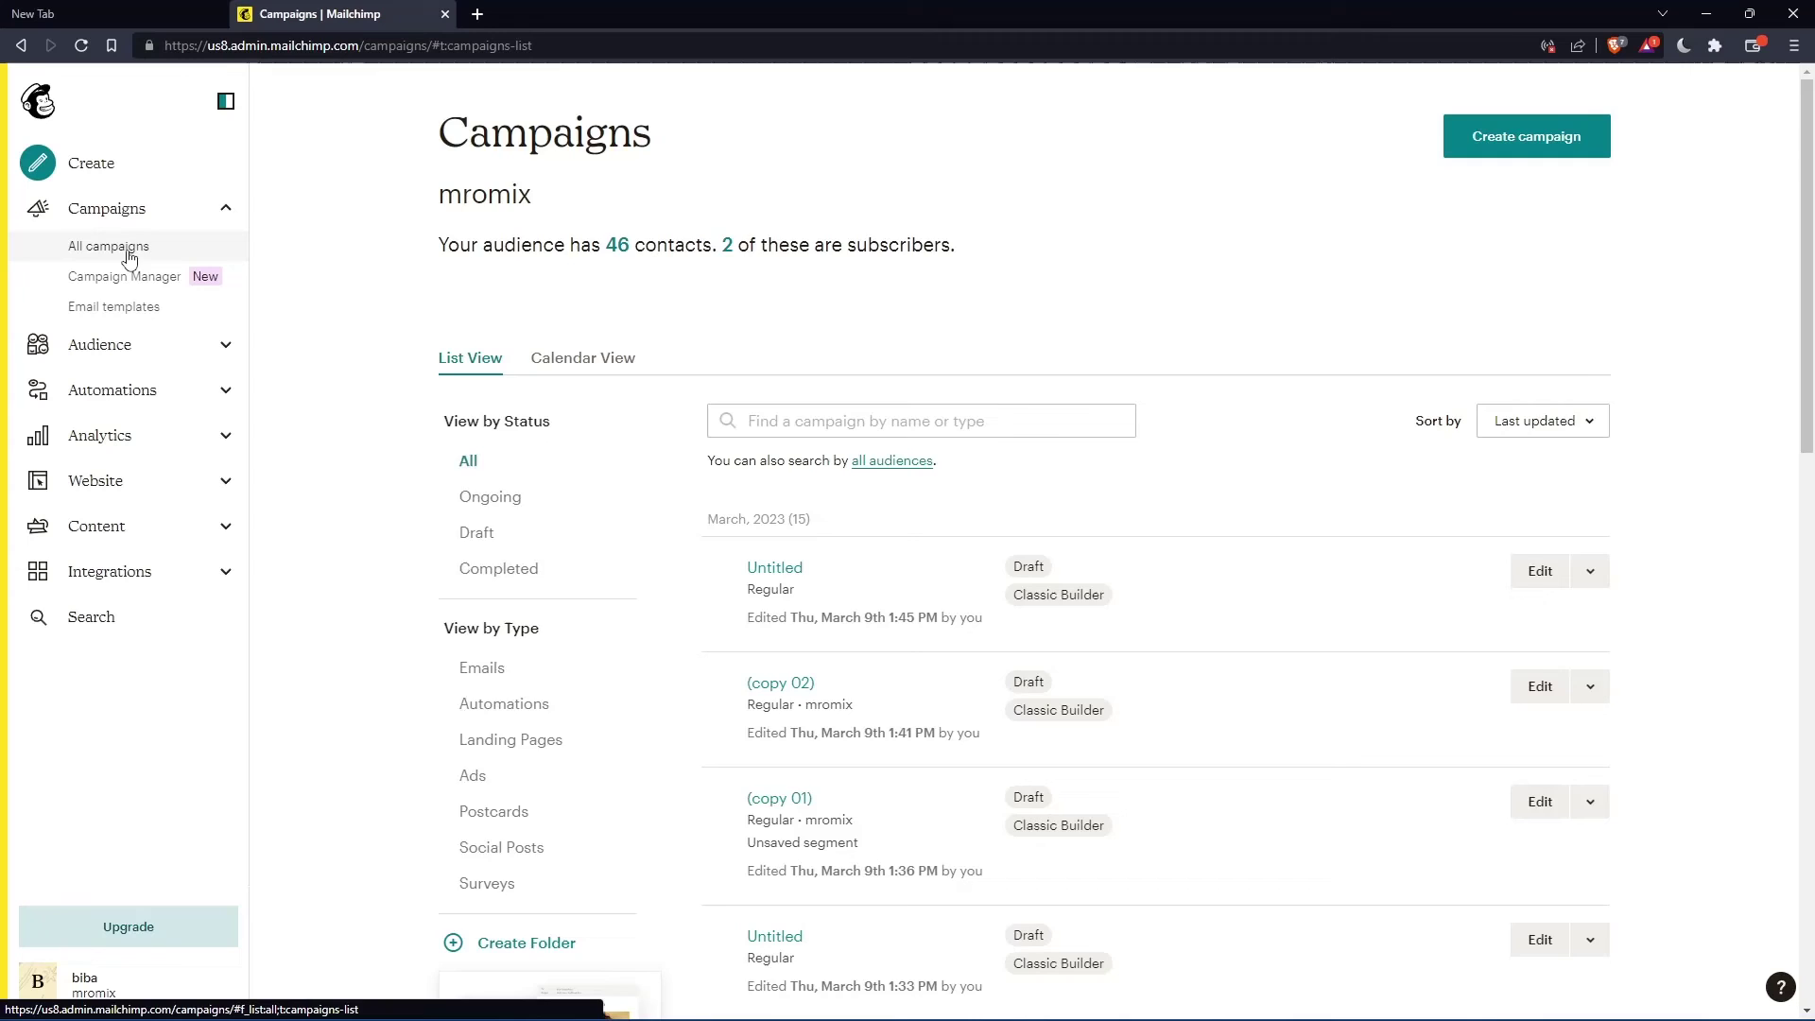
pyautogui.scroll(-5, 1086, 445)
pyautogui.scroll(-5, 1078, 430)
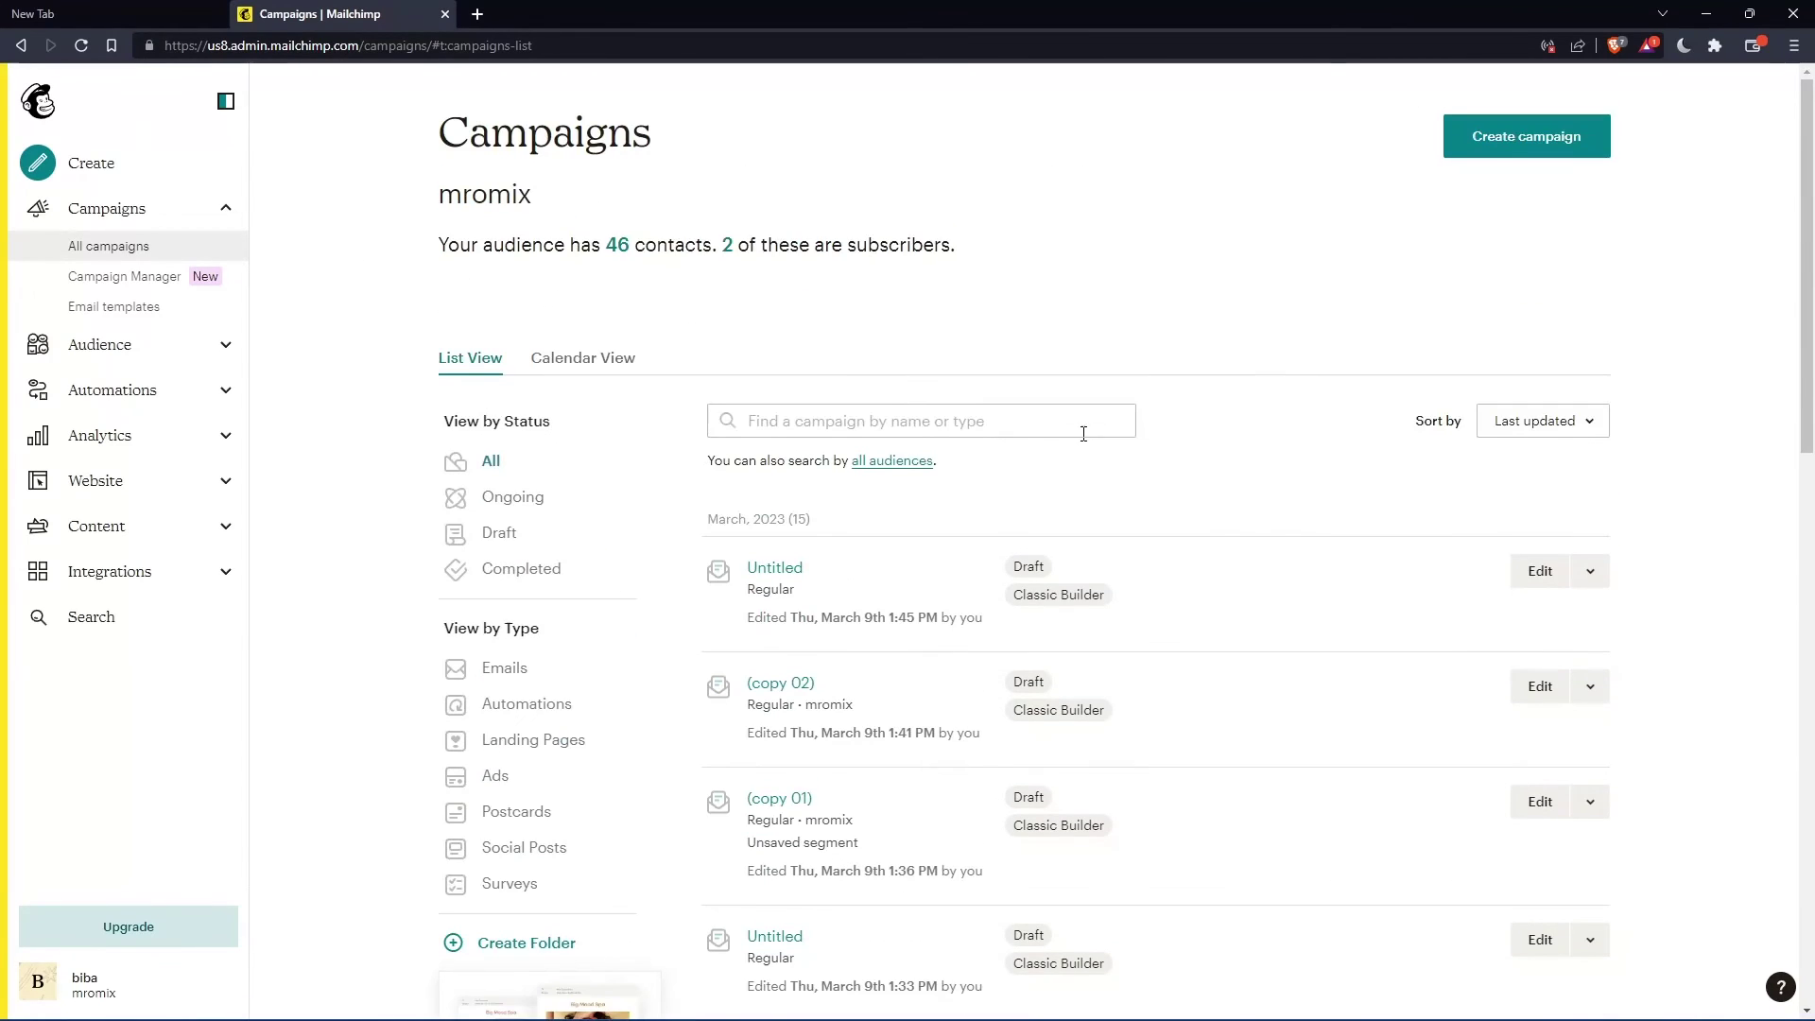
pyautogui.click(1590, 571)
pyautogui.click(1584, 665)
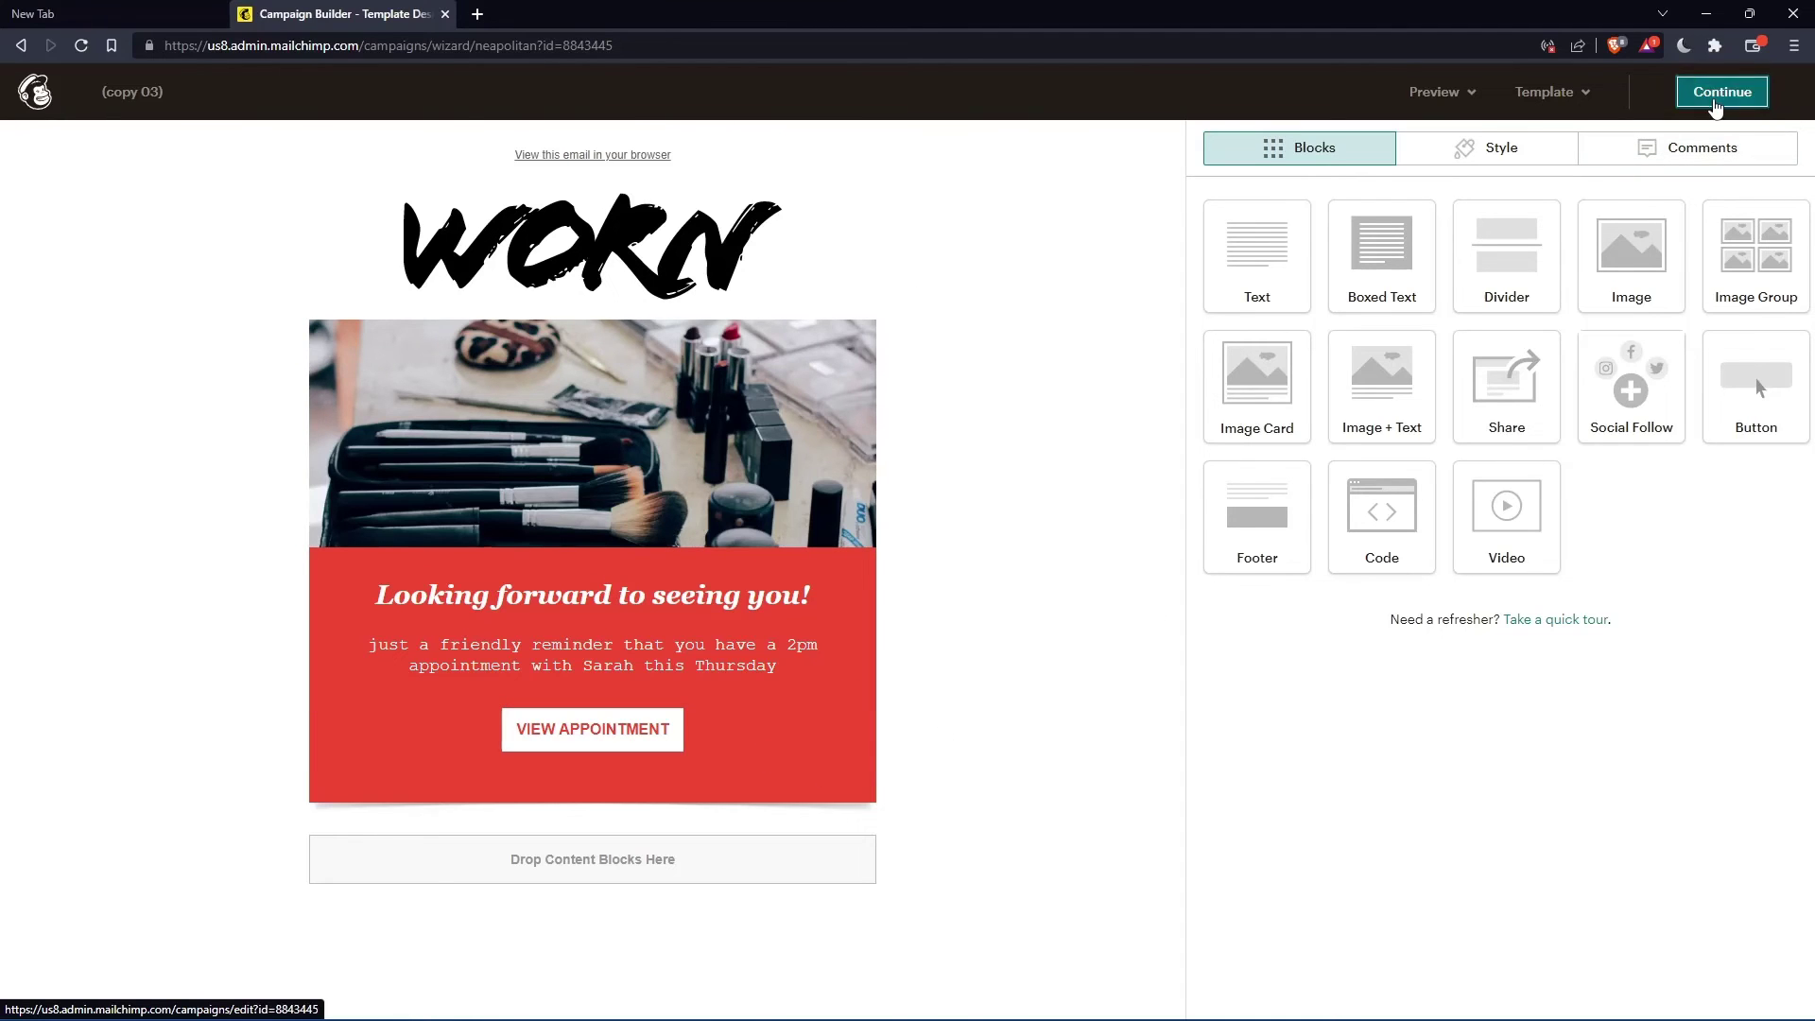
# Keep the copied WORN appointment-reminder design unchanged and continue to the (copy 03) checklist
pyautogui.click(1716, 106)
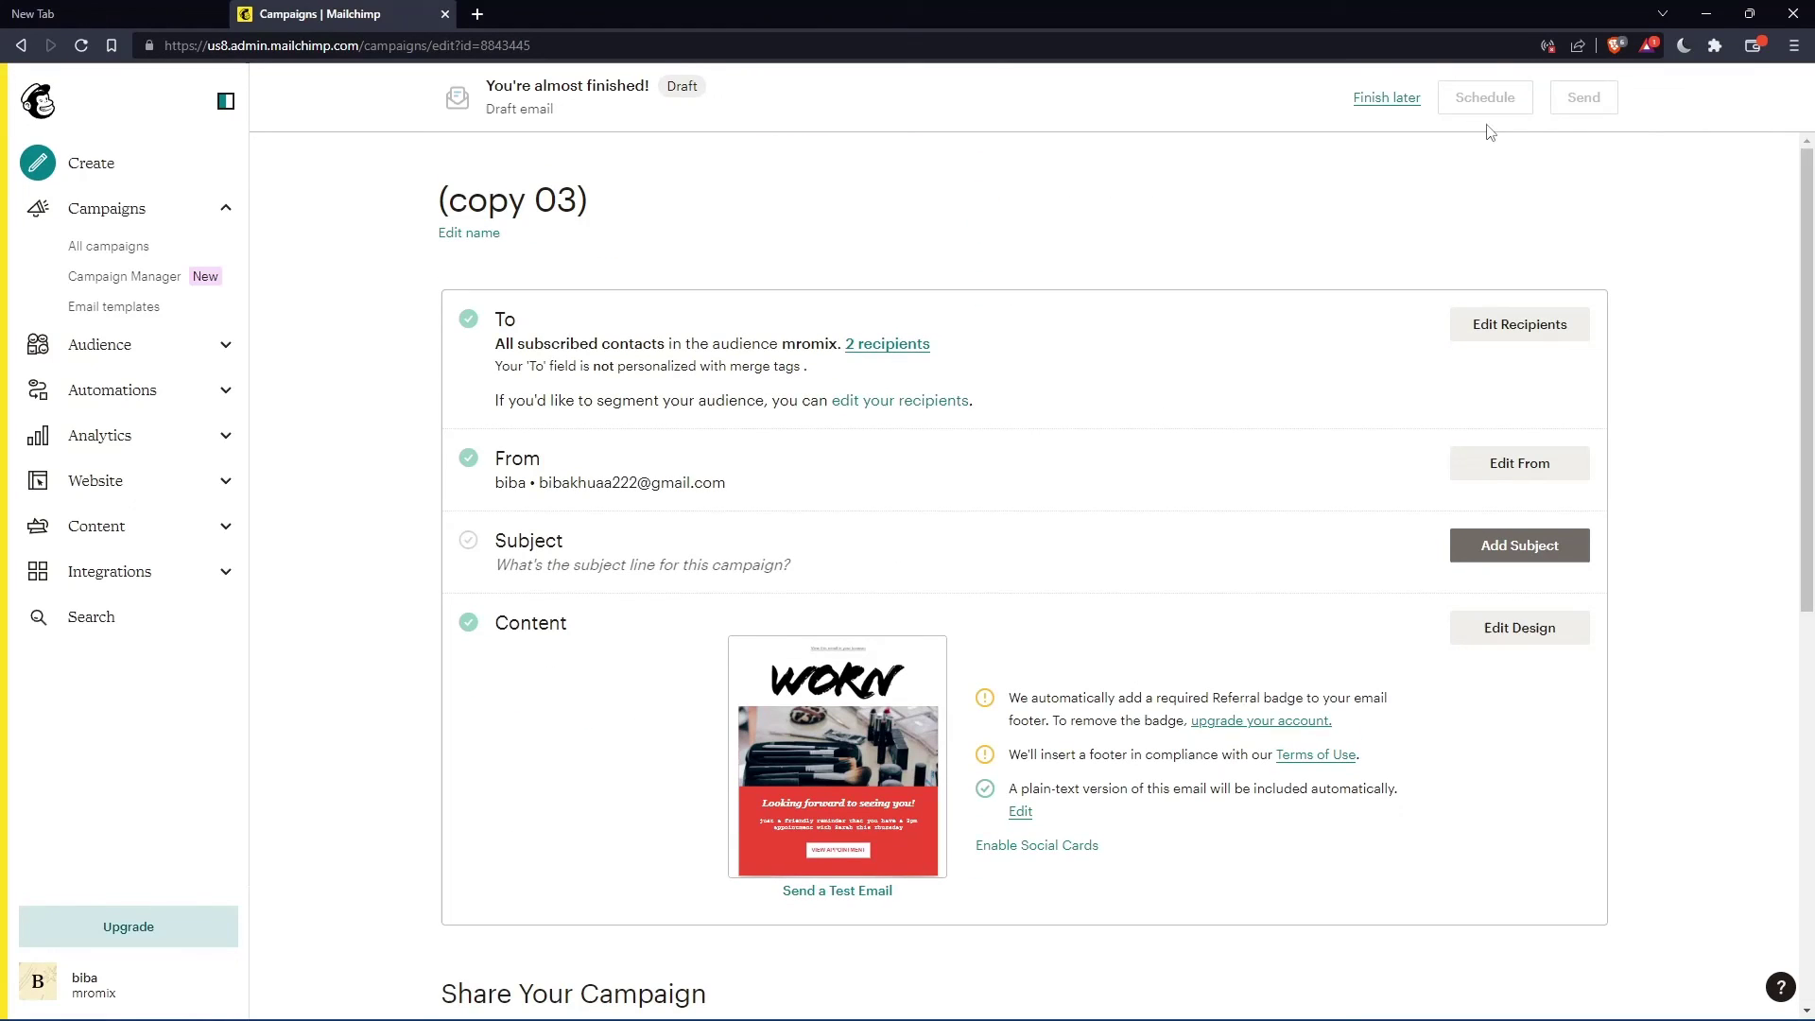
# Choose Finish later to save (copy 03) as a draft
pyautogui.click(1387, 97)
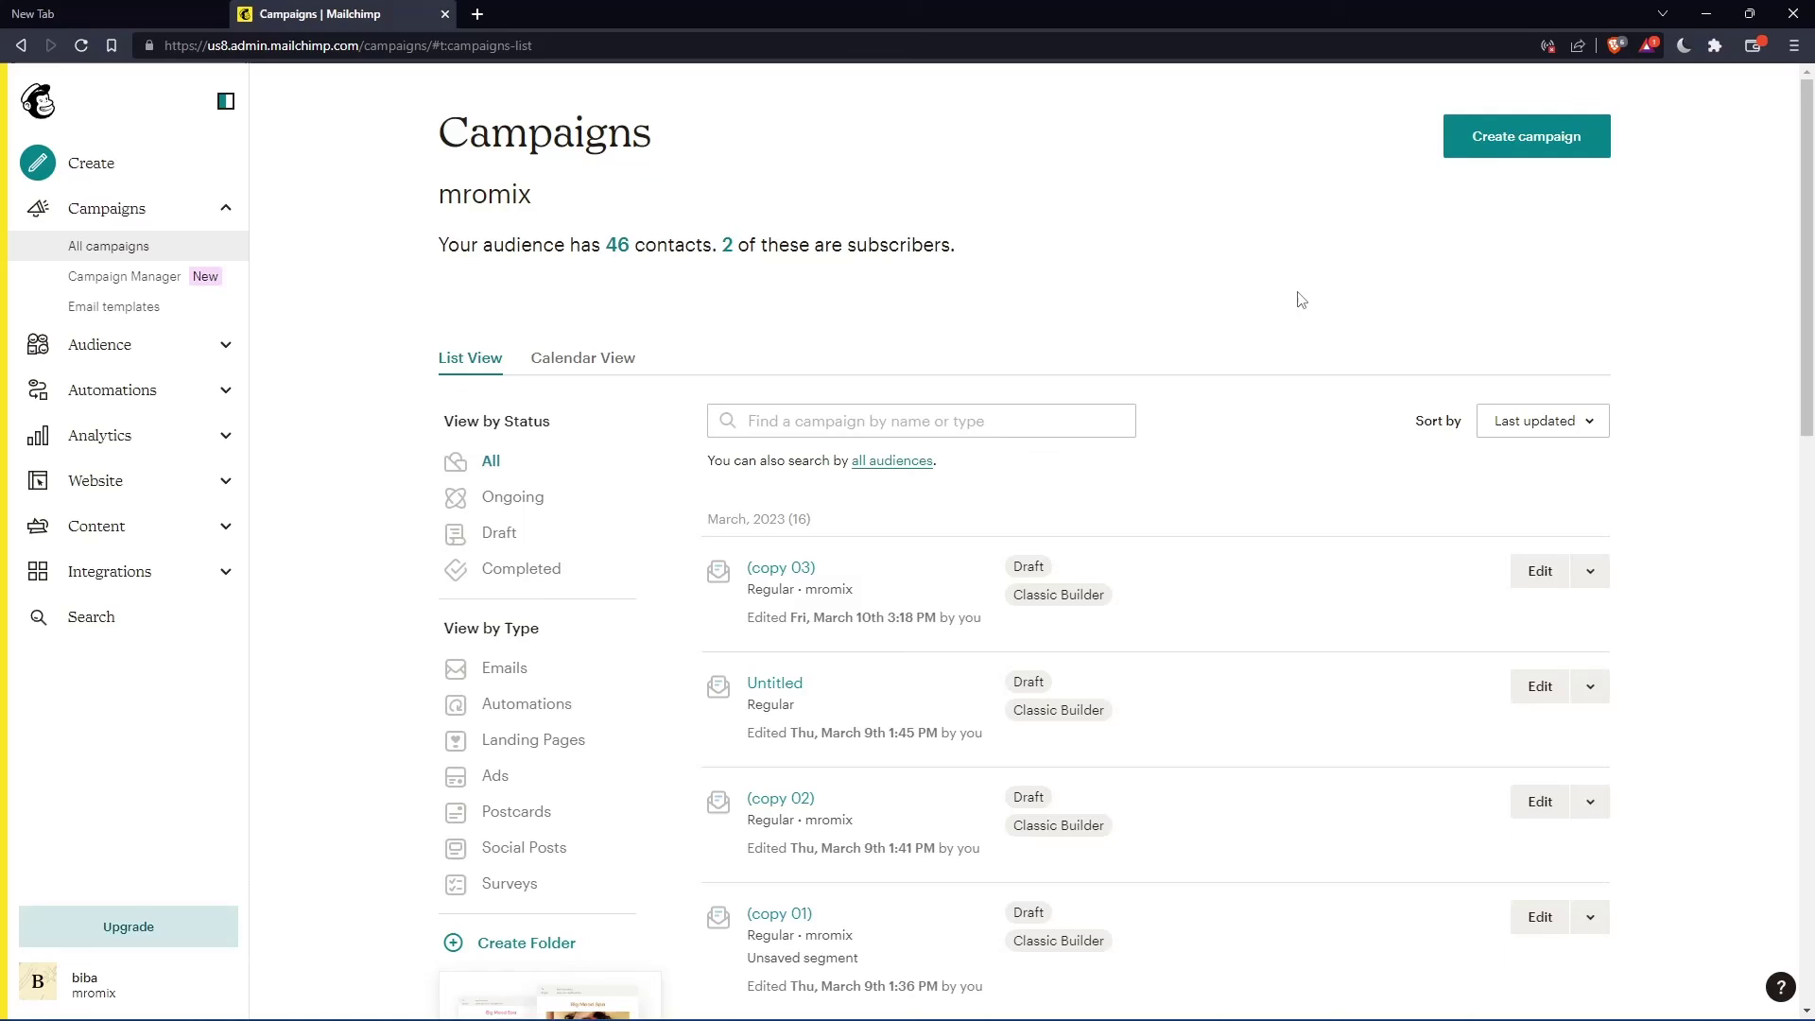